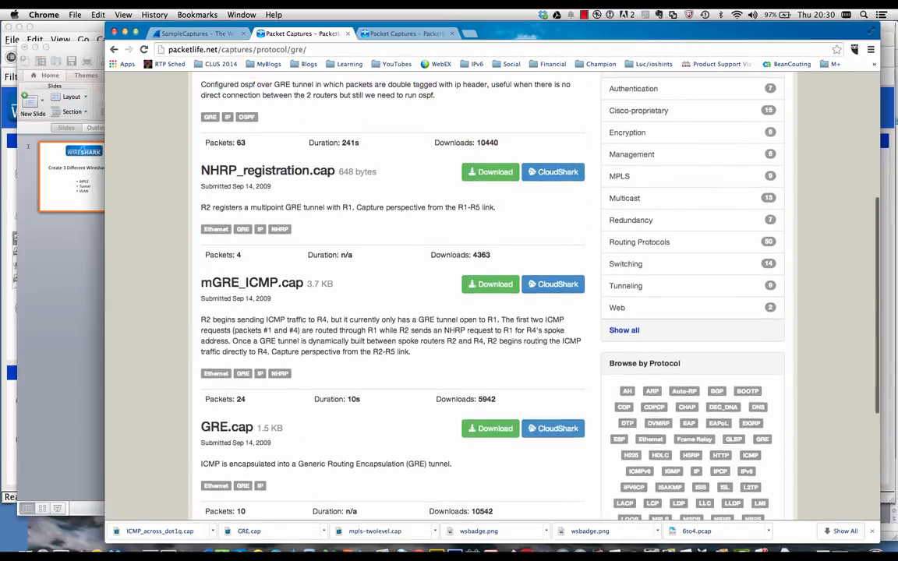
Review the GRE.cap entry and its description on the GRE captures page, and return to the PowerPoint slide
scroll(491, 296, down, 10)
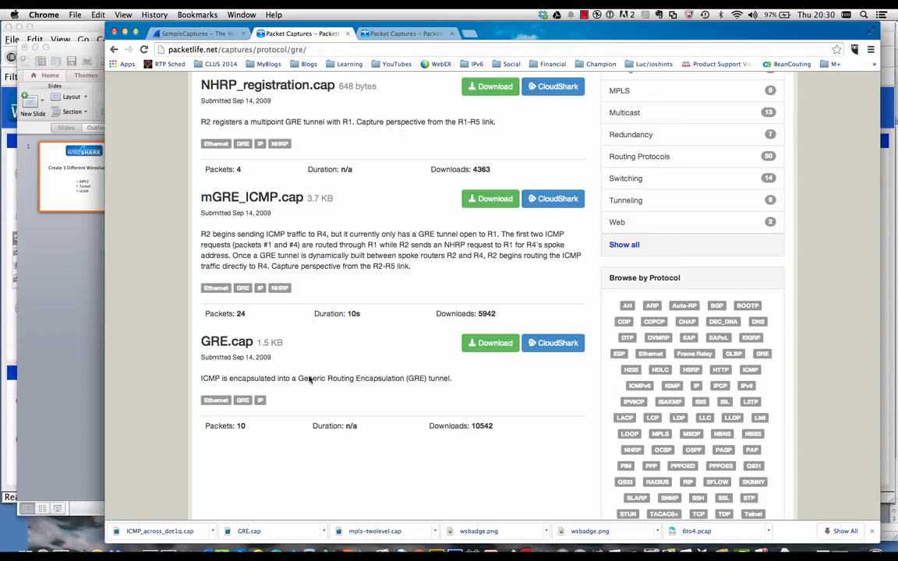
drag(202, 341, 255, 343)
drag(204, 378, 473, 381)
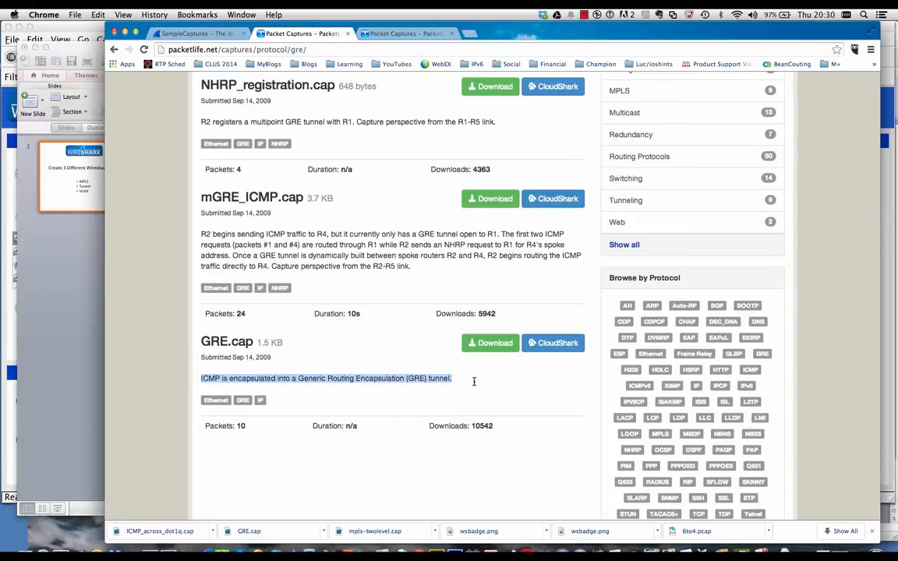
click(72, 344)
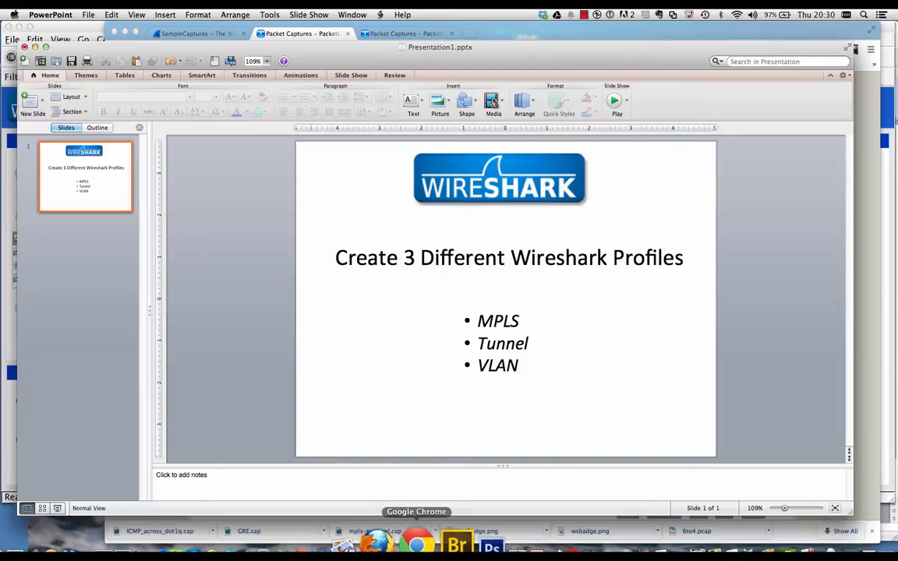
Switch to Chrome, review the ICMP_across_dot1q.cap entry on the VLAN captures page, and return to the PowerPoint slide
click(438, 544)
click(375, 32)
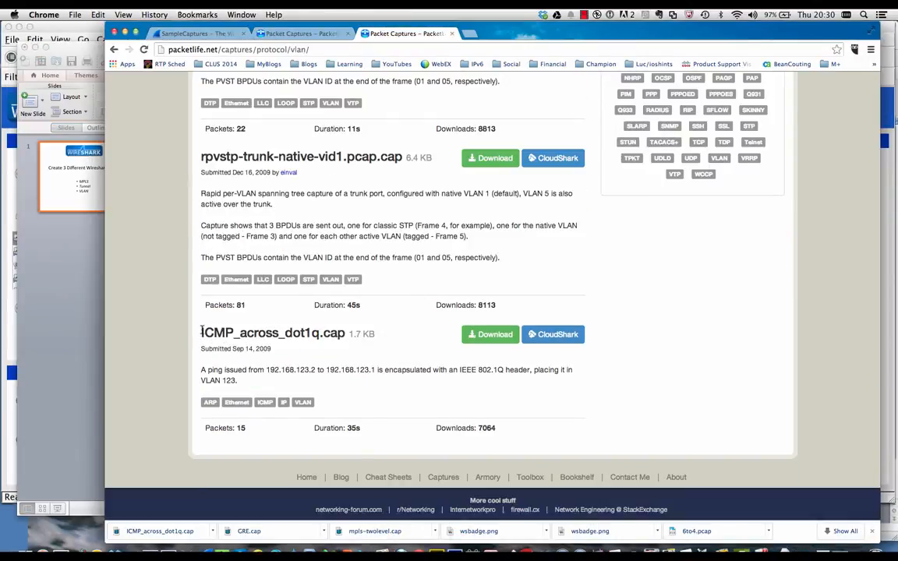
drag(200, 333, 340, 339)
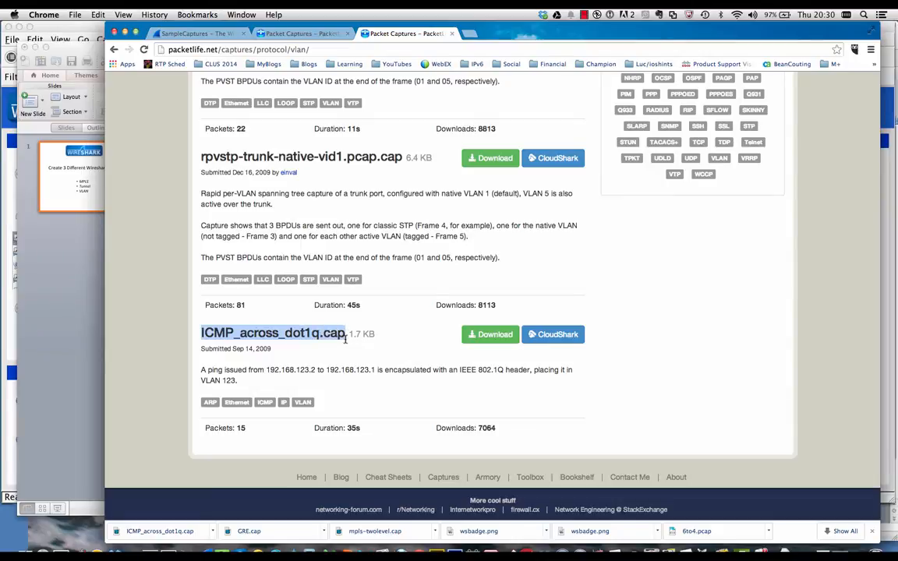
click(65, 378)
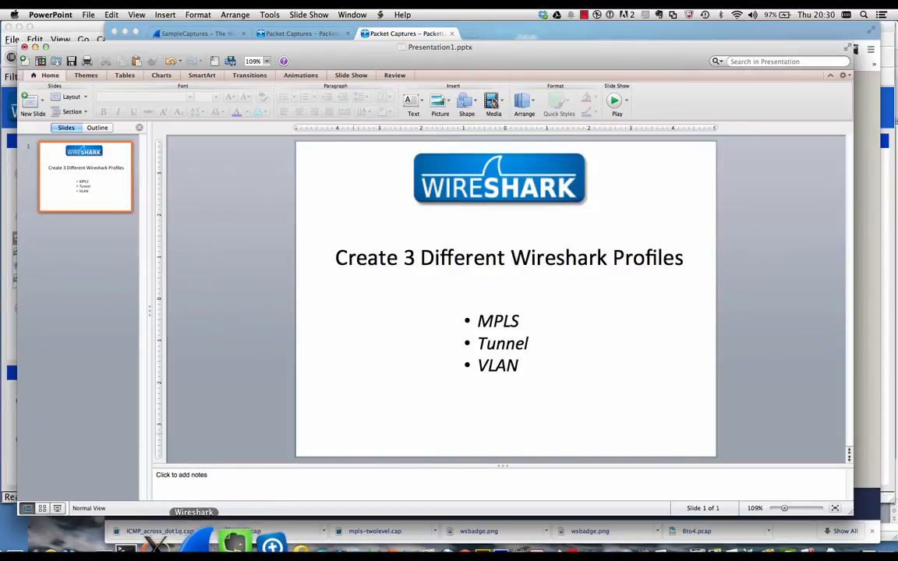
Switch to Wireshark and open the capture file mpls-twolevel.cap from the Downloads folder
click(198, 546)
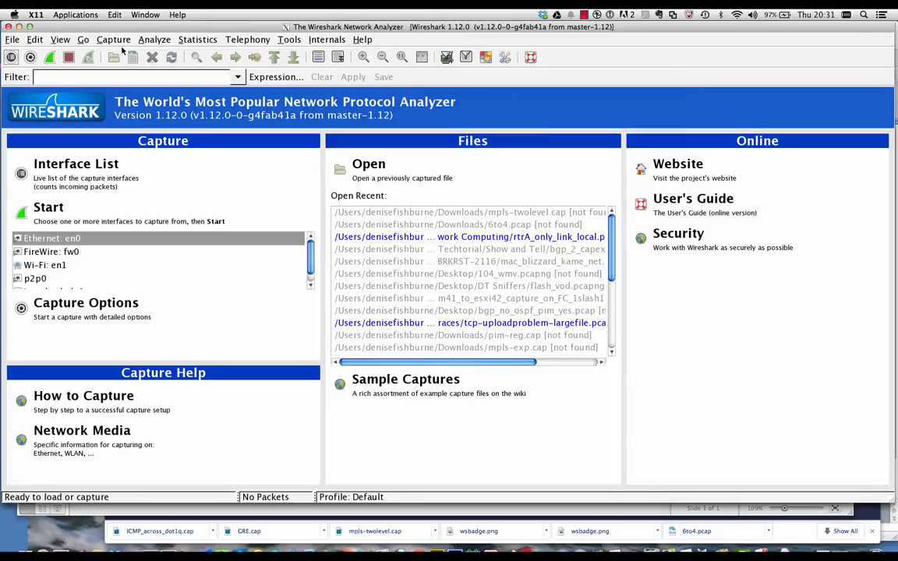
click(12, 37)
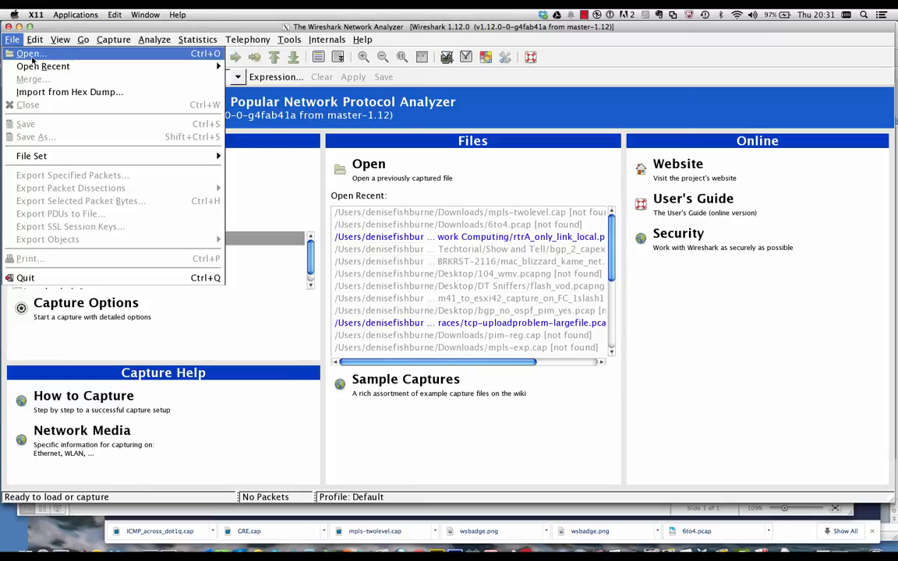
click(31, 55)
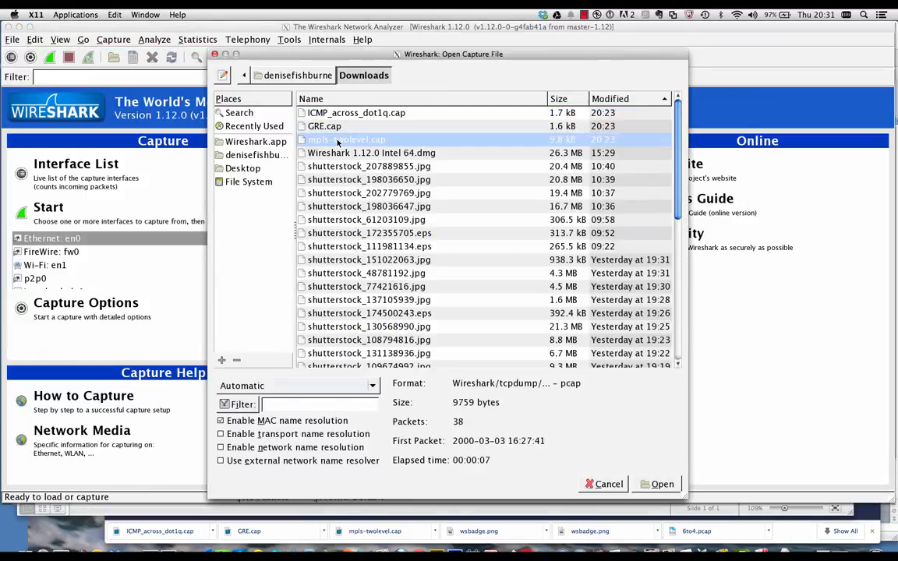
double_click(337, 139)
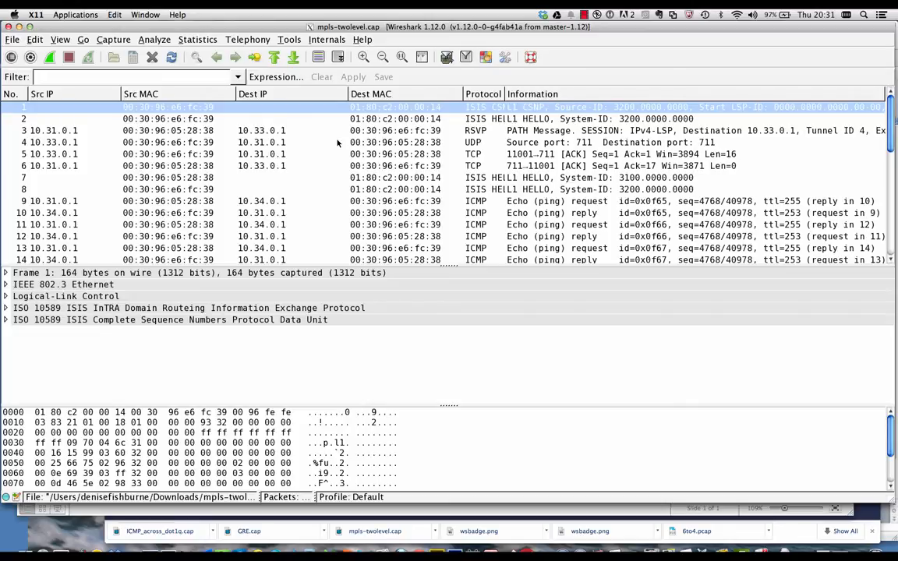
Copy the Default configuration profile as a new profile named MPLS and make it active
click(35, 41)
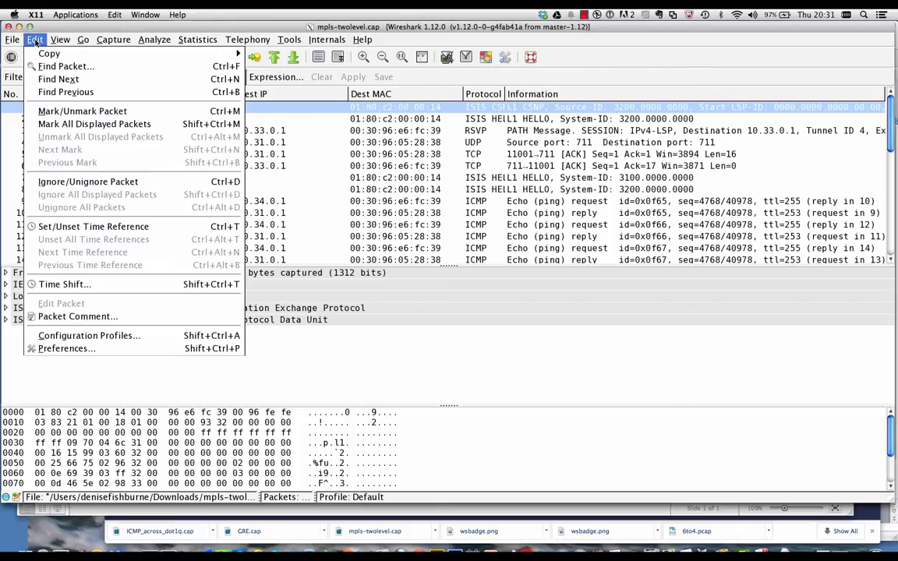
click(62, 336)
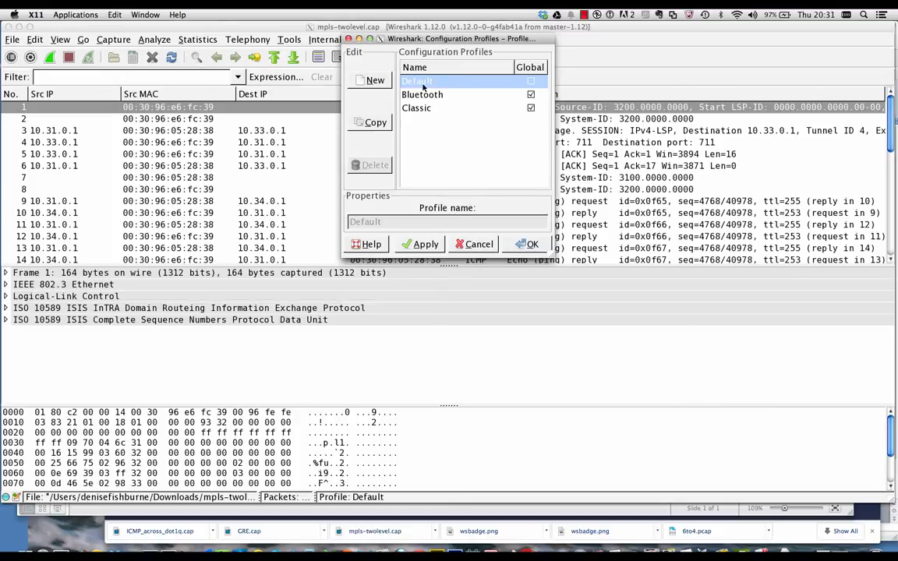
drag(387, 39, 377, 154)
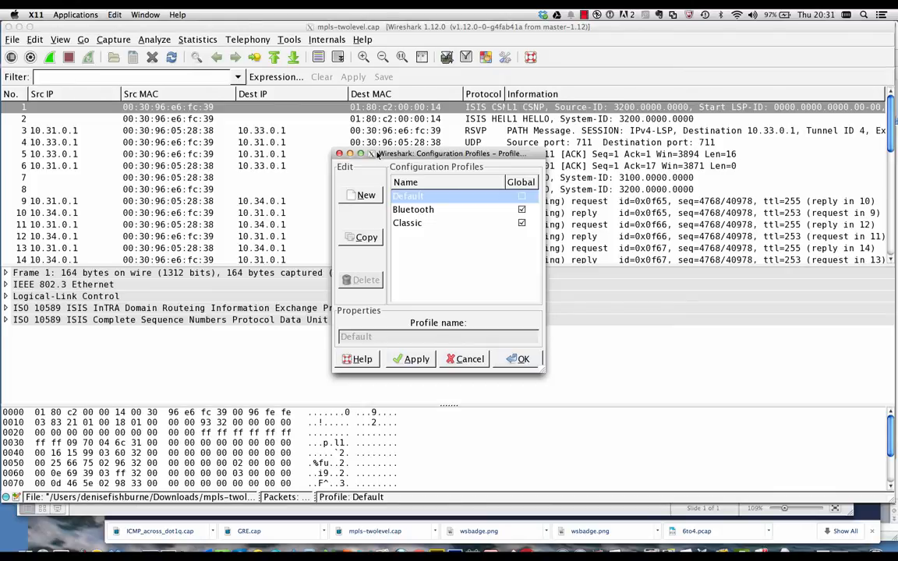
click(366, 239)
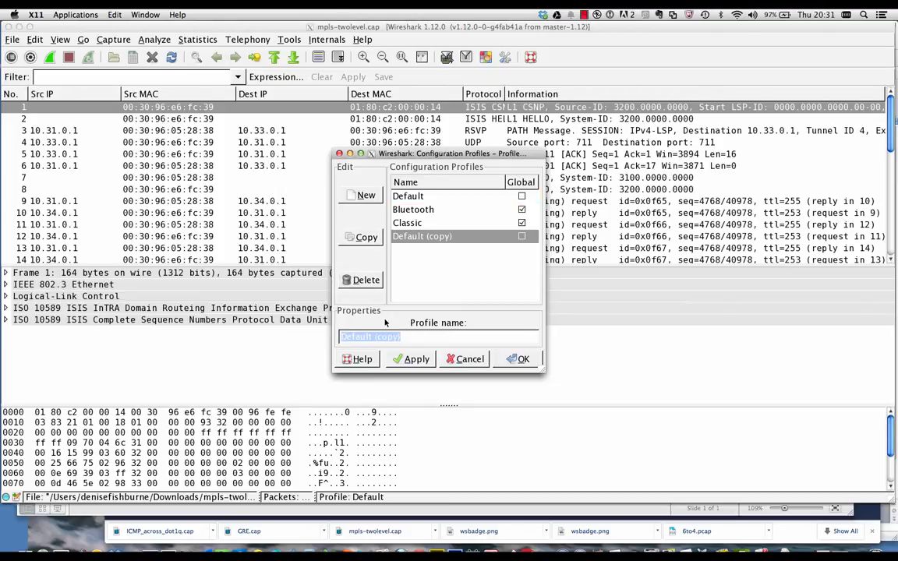
text(MPLS)
click(405, 362)
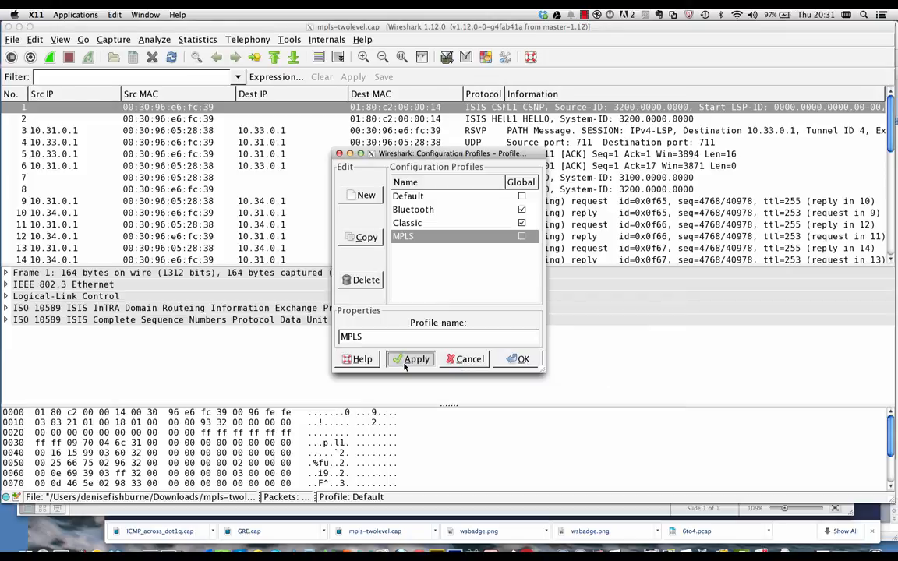
click(518, 360)
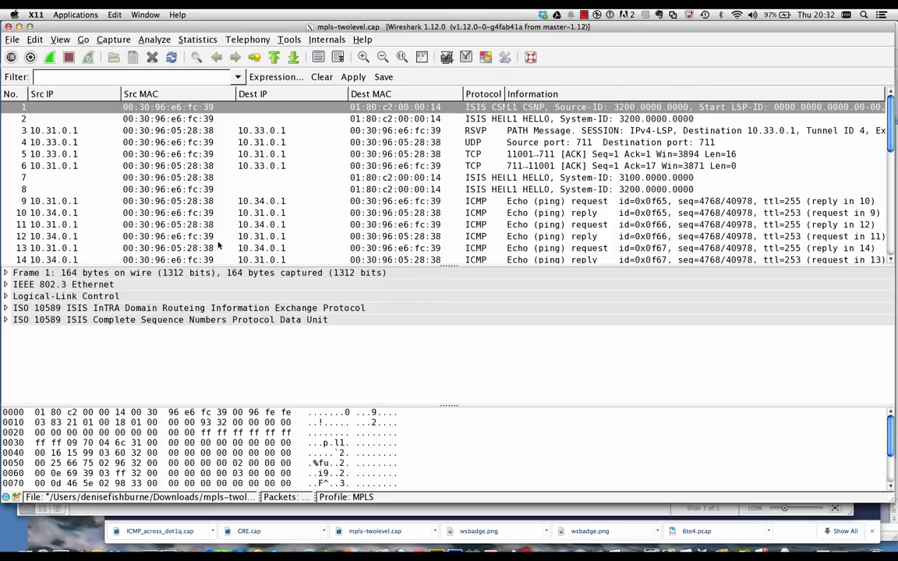
Select packet 9 and examine its two MultiProtocol Label Switching headers in the packet details
click(65, 204)
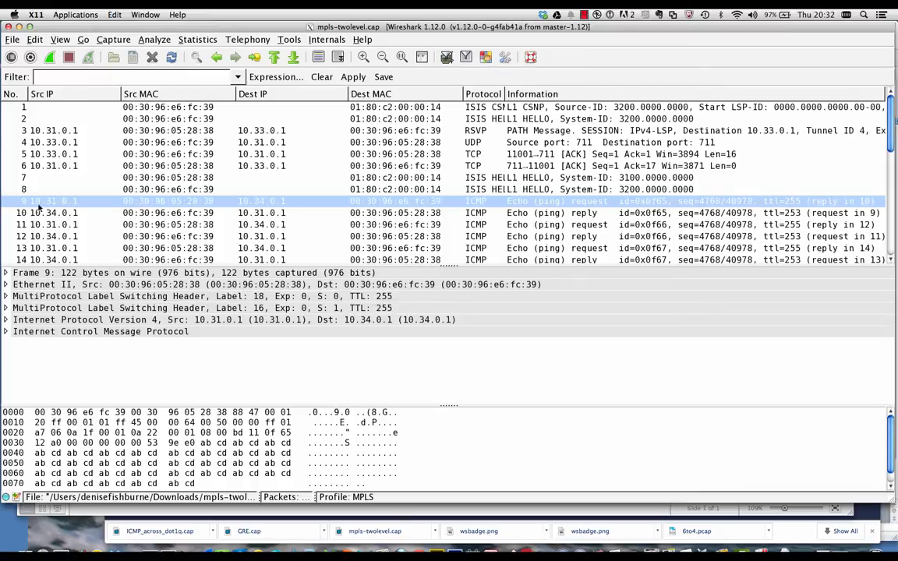
click(55, 297)
click(57, 309)
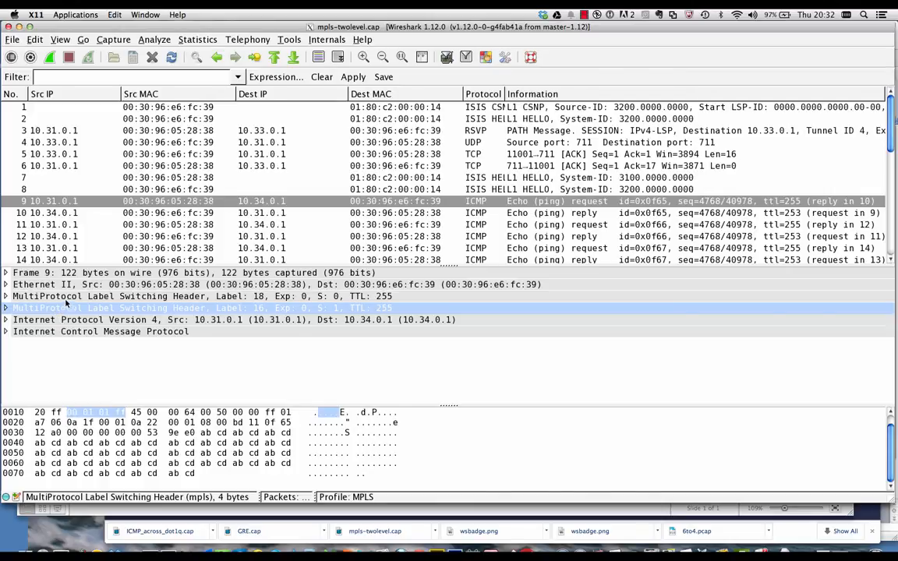
click(67, 297)
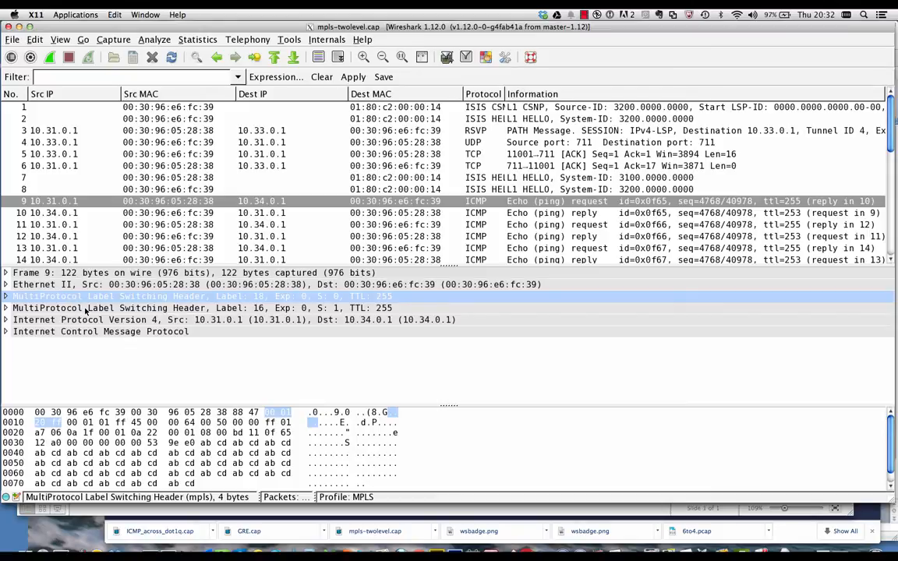
click(86, 309)
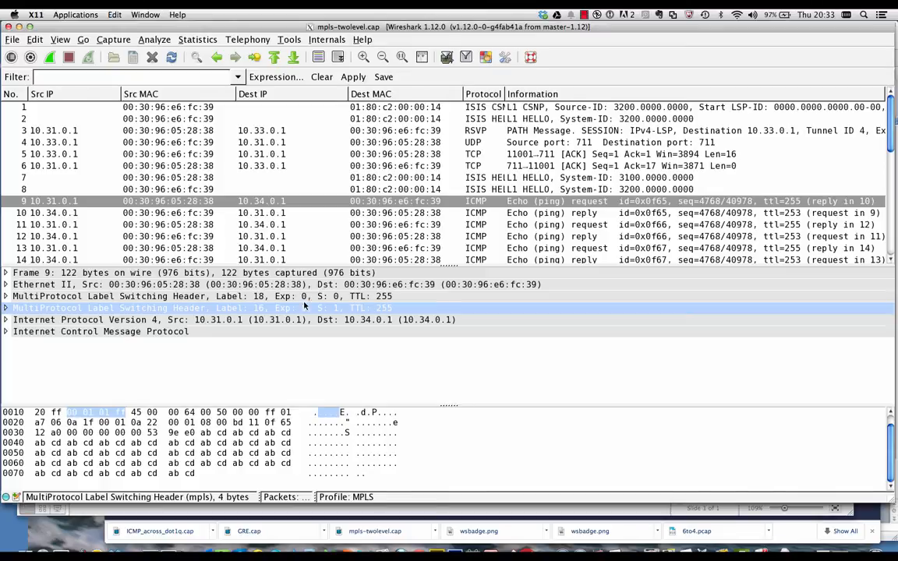
Expand packet 9's first MPLS header and apply its MPLS Label field as a packet list column
click(219, 296)
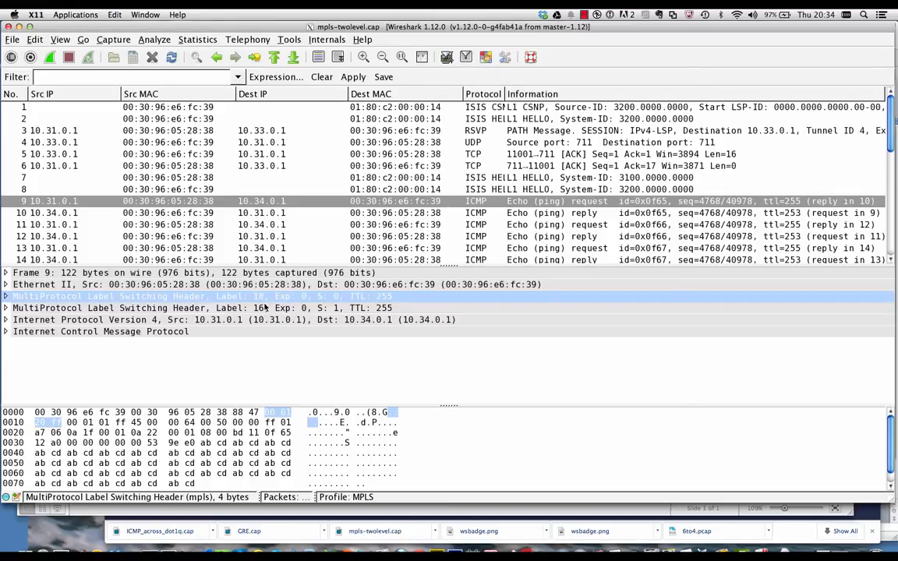
click(6, 297)
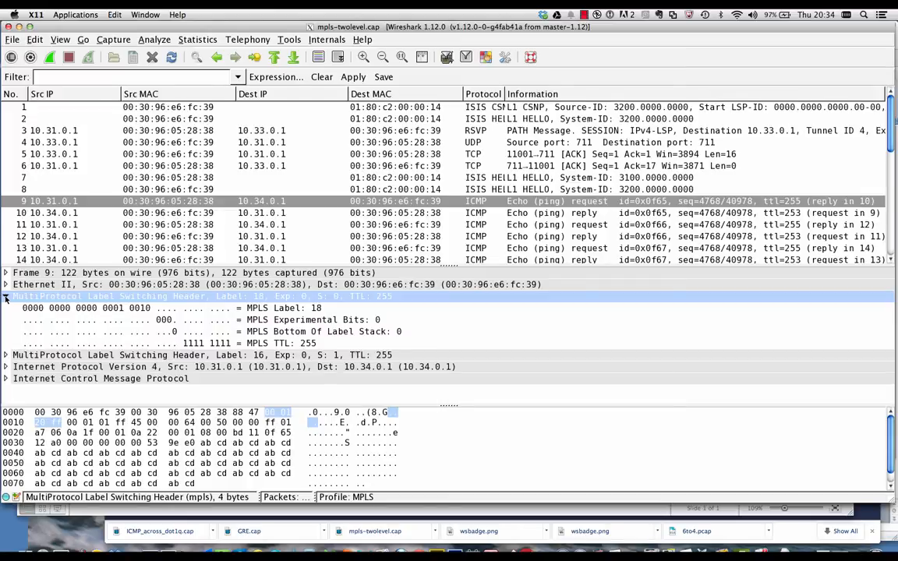
click(303, 311)
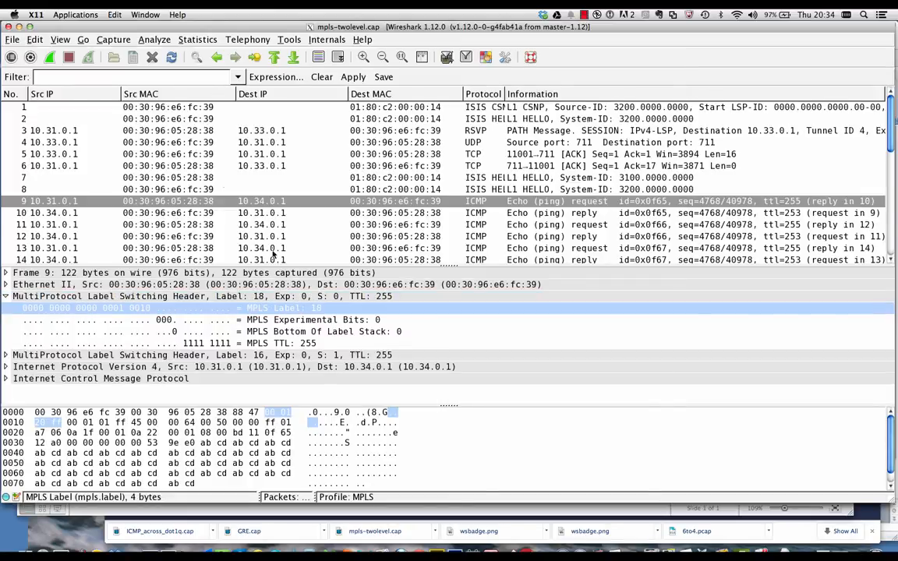
click(152, 40)
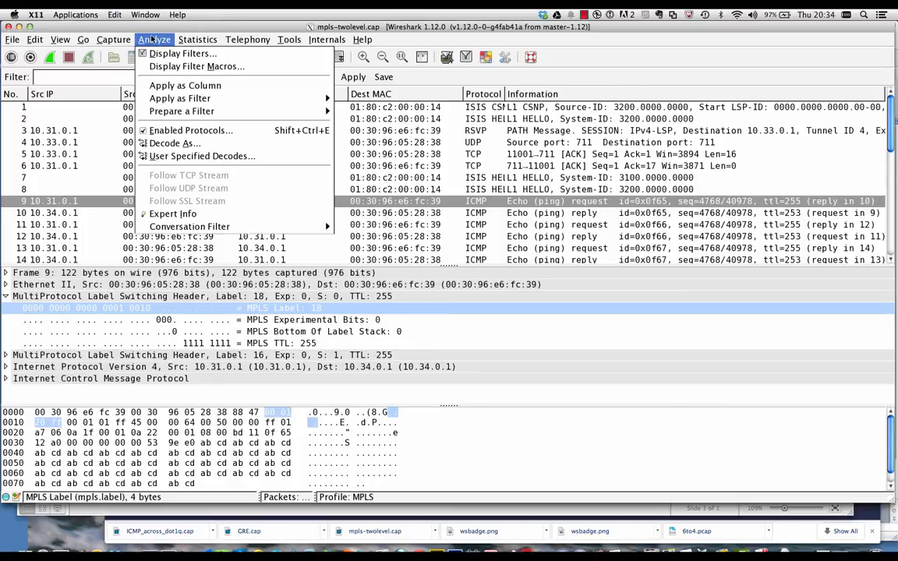
click(169, 86)
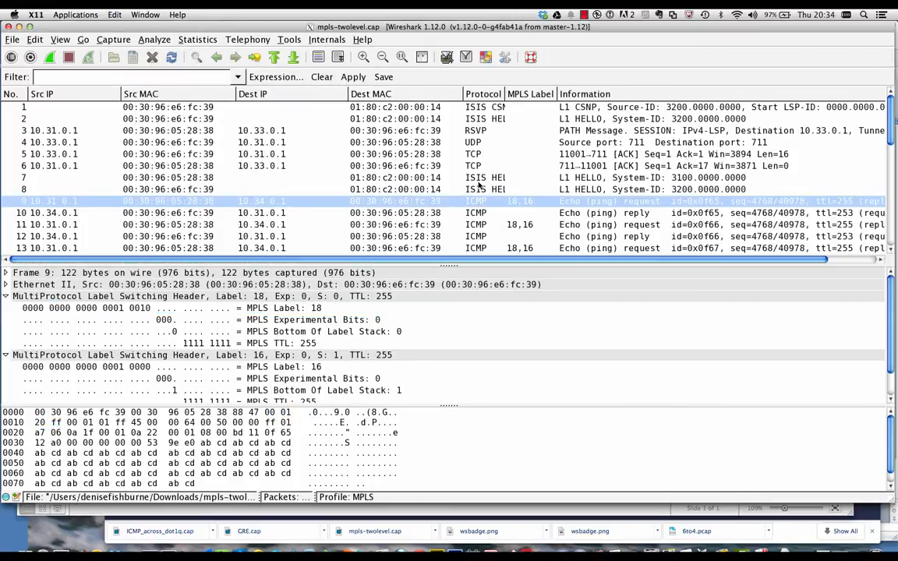
Compare packet 9's two MPLS Label fields and check the MPLS Label column's field name and occurrence in the column preferences
click(312, 310)
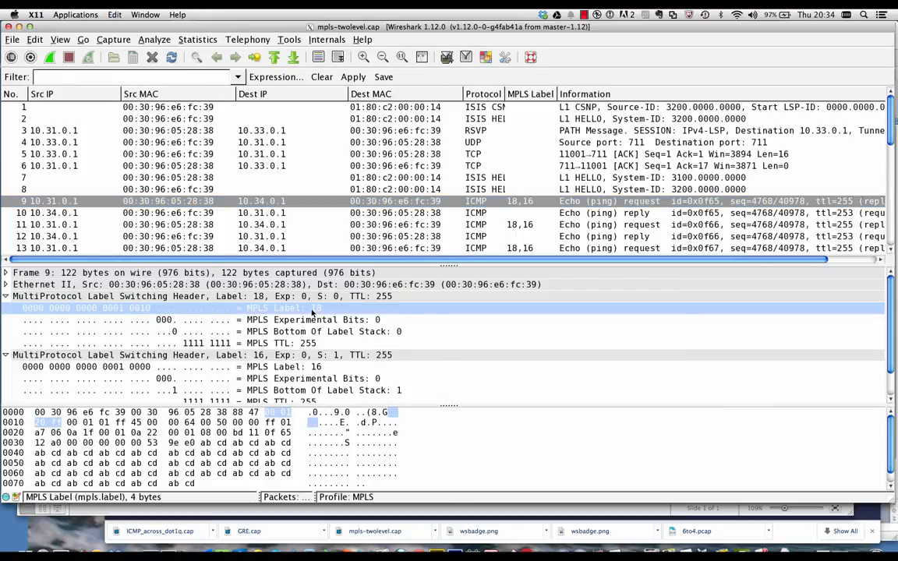
click(302, 367)
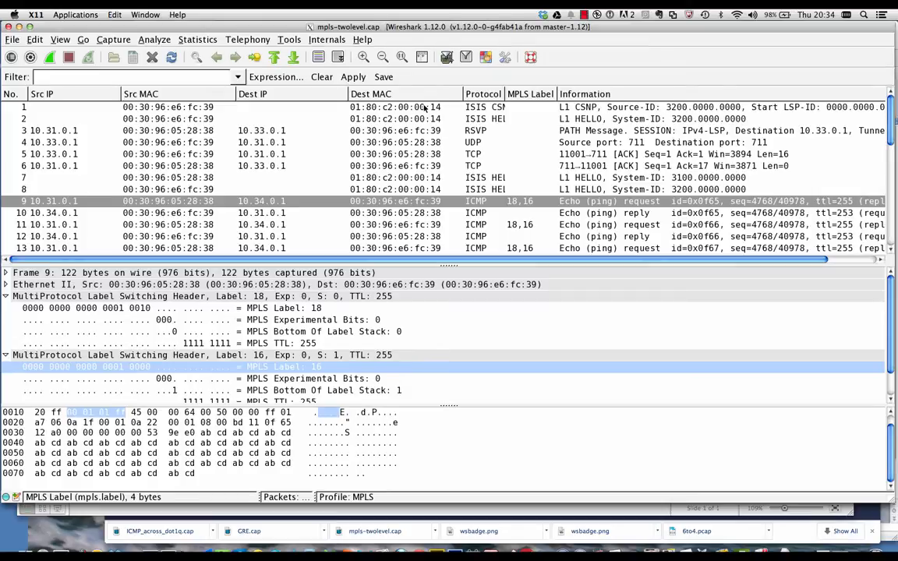
click(31, 39)
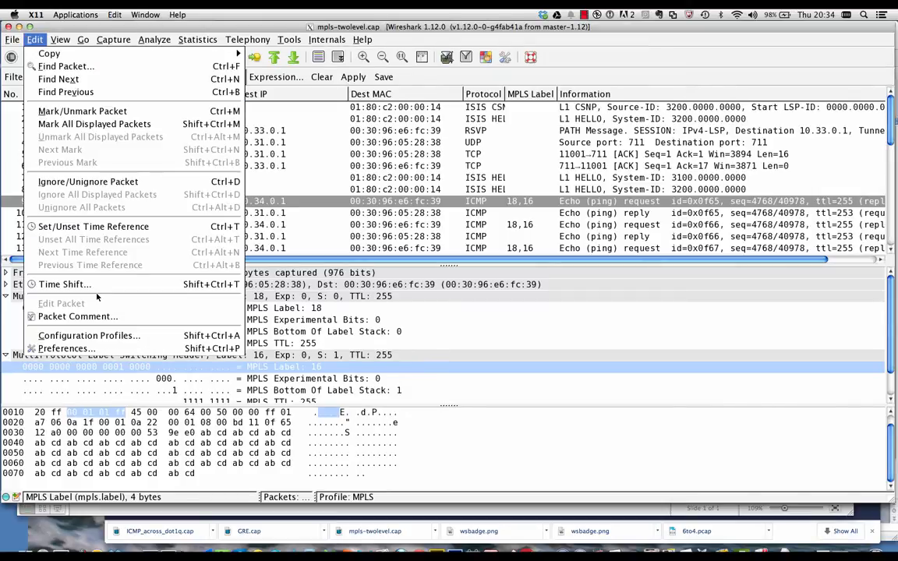
click(95, 344)
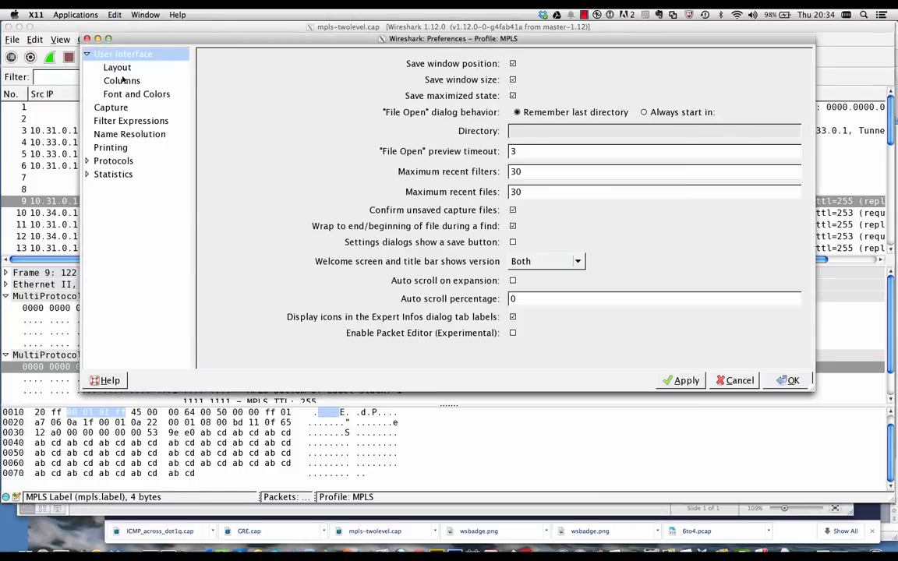
click(121, 80)
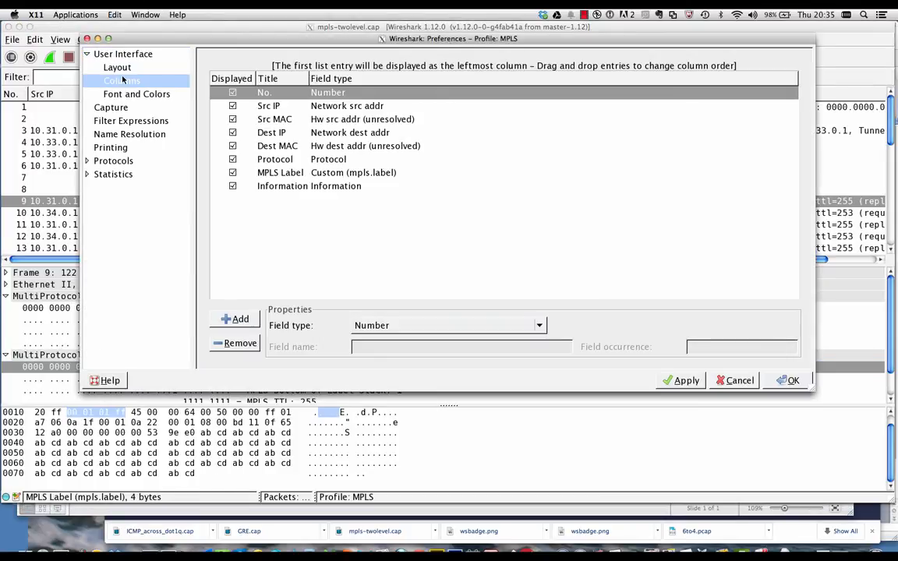
click(284, 173)
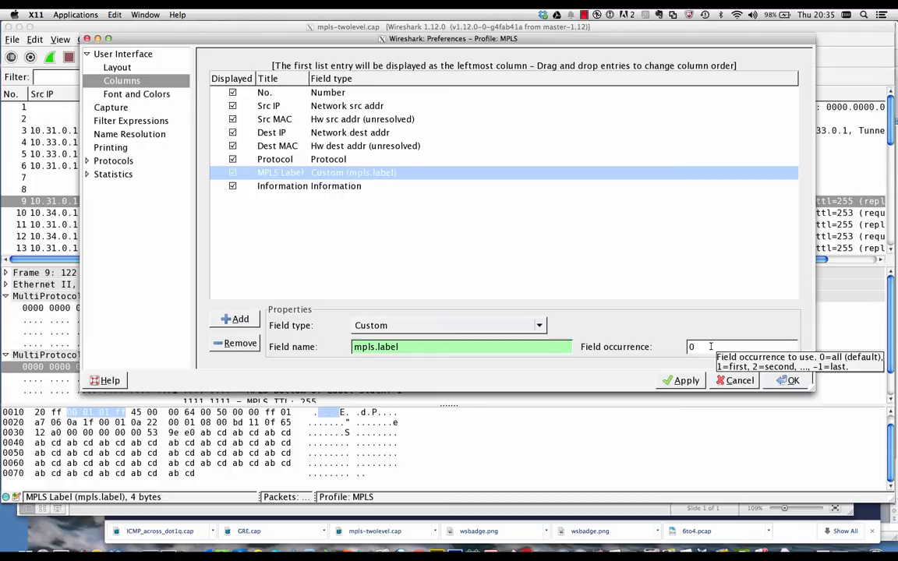
click(788, 380)
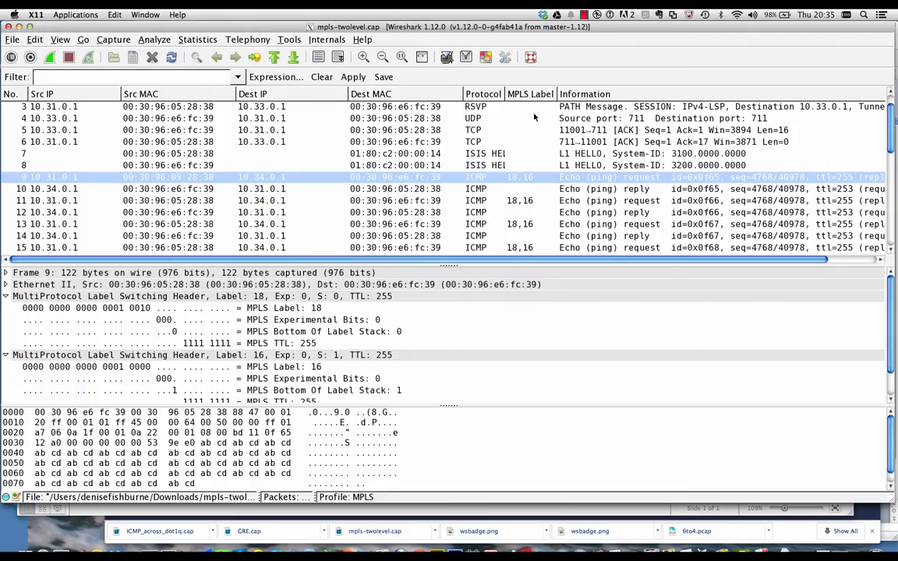
Apply the MPLS Label field of packet 9's first MPLS header as a second packet list column
click(289, 366)
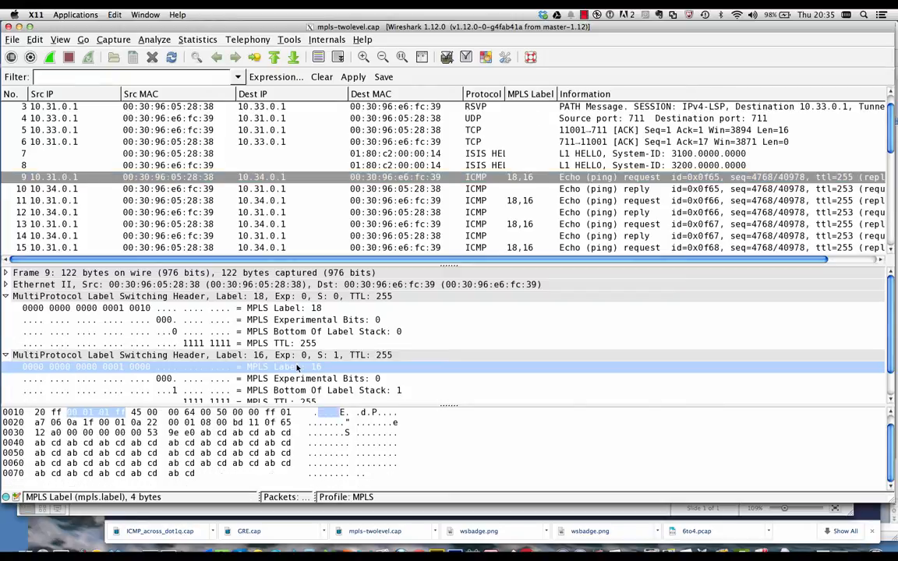
click(306, 307)
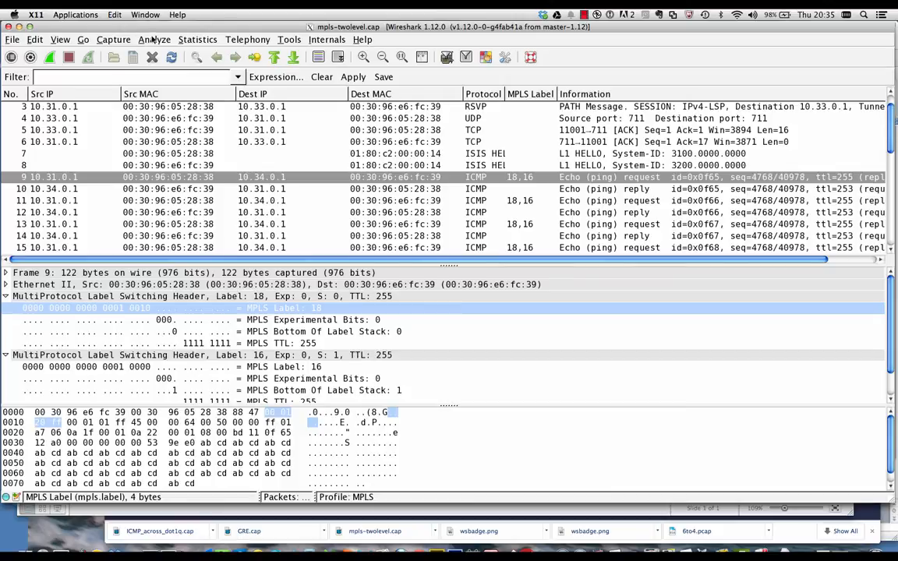
click(155, 40)
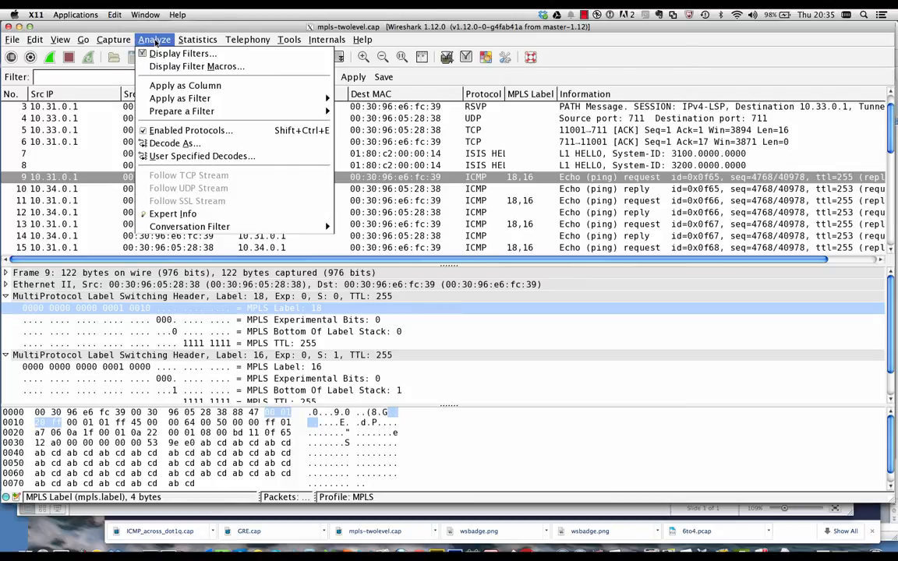
click(178, 84)
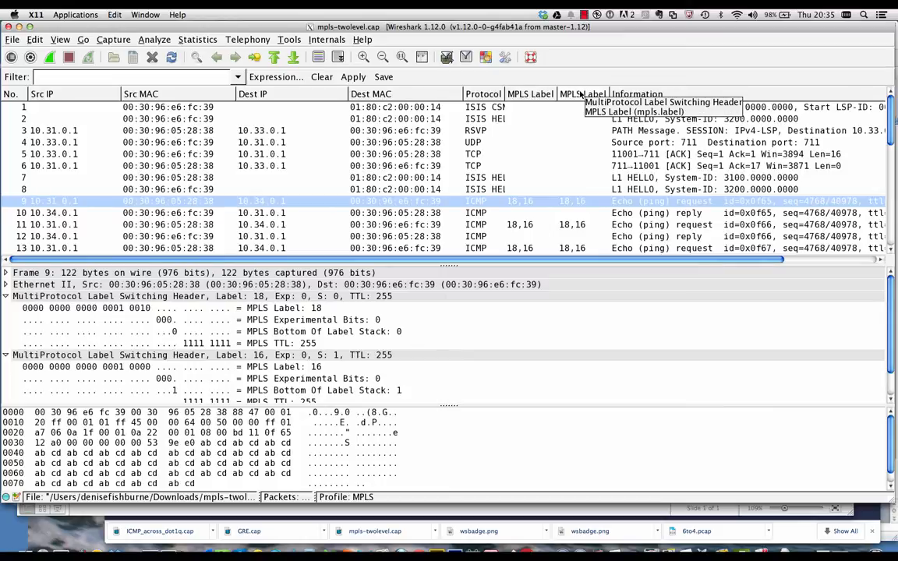
click(35, 40)
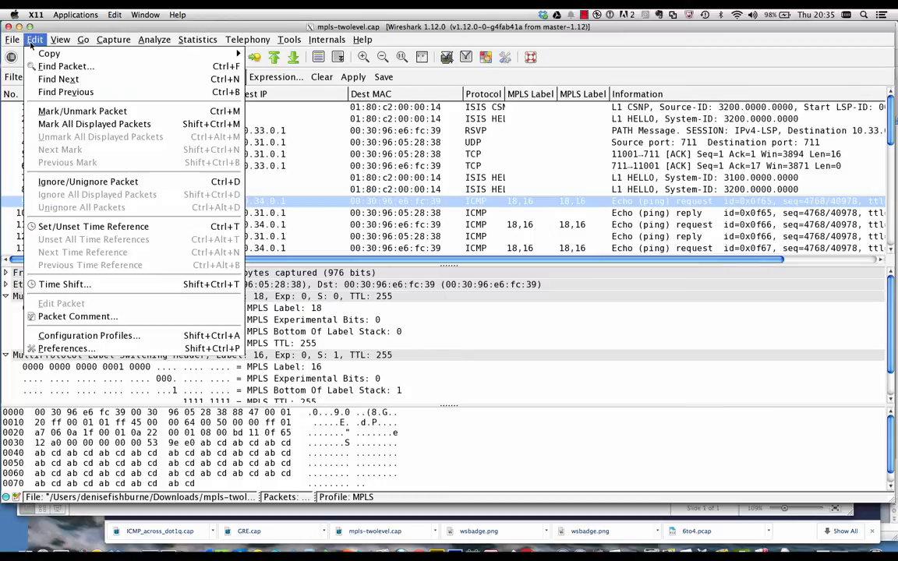
click(88, 335)
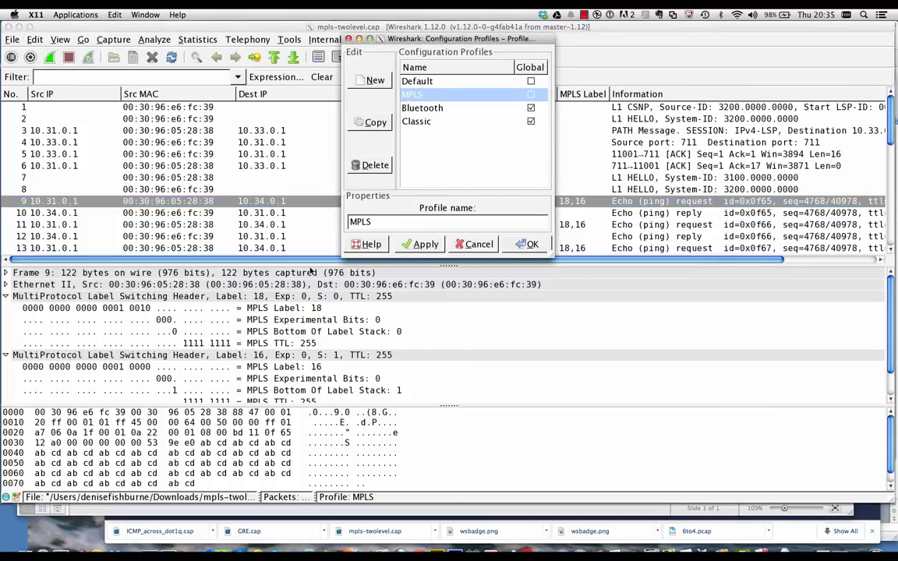
click(474, 244)
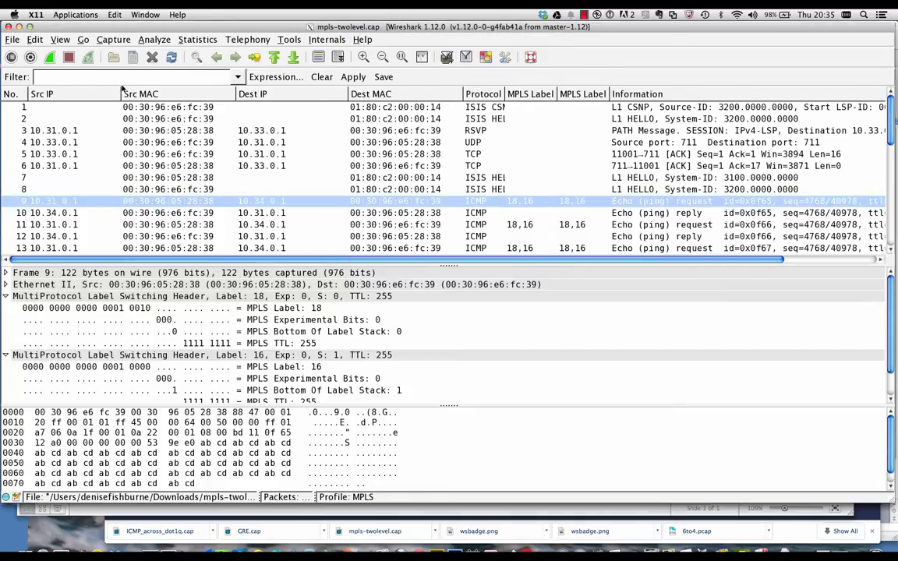
In the column preferences, rename the first MPLS Label column to "Outer MPLS"
click(35, 40)
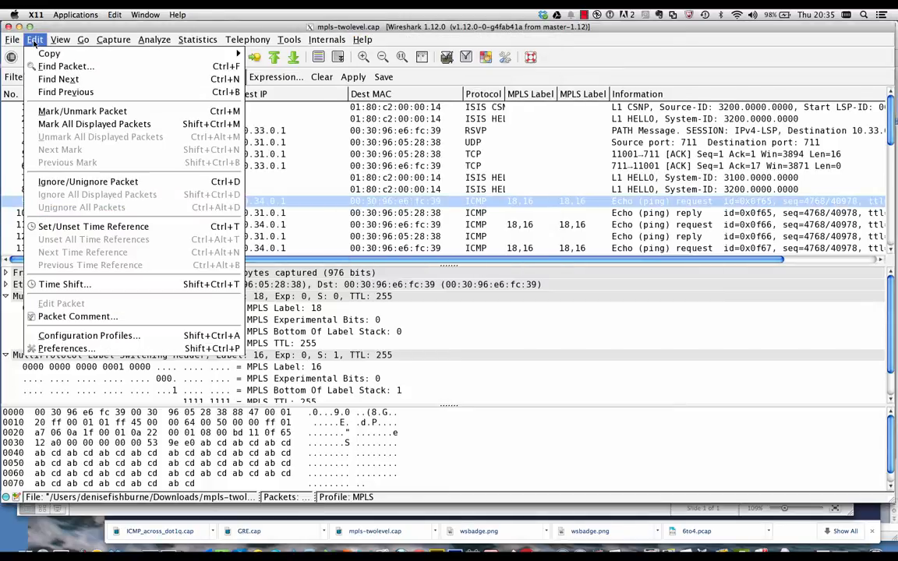
click(85, 349)
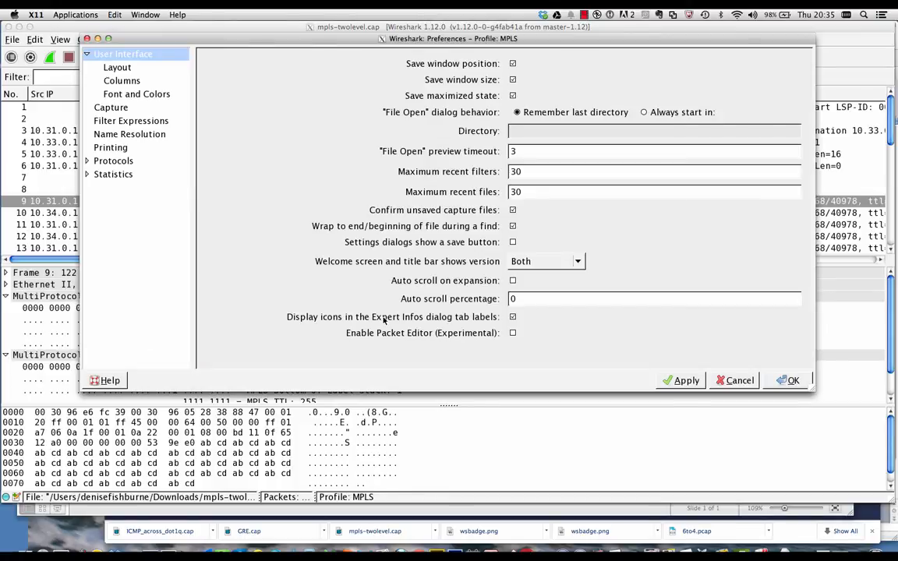
click(126, 81)
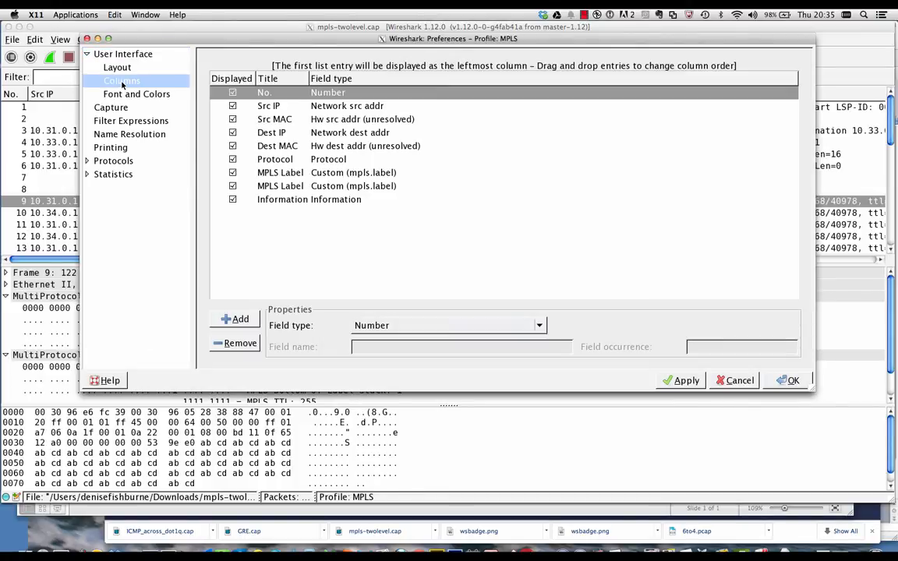
click(286, 176)
click(287, 172)
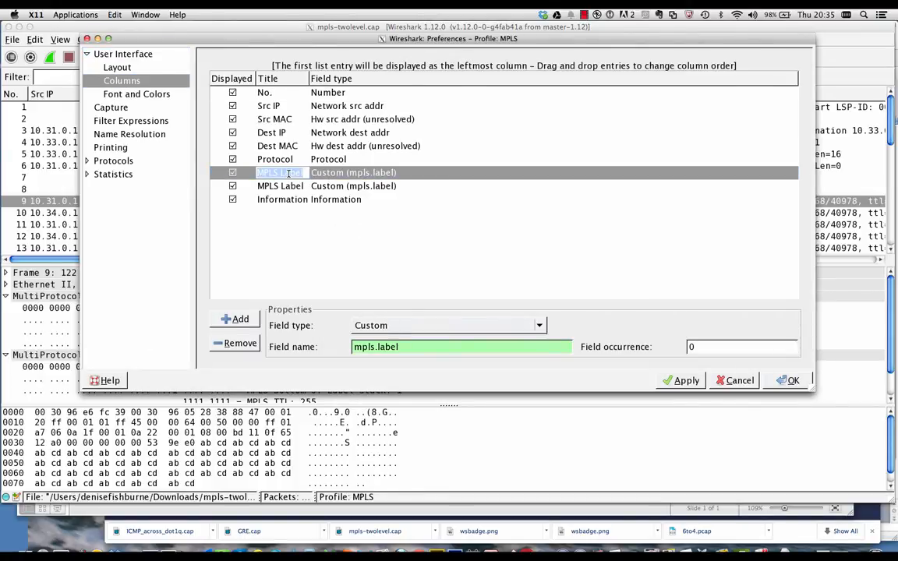
text(Outer MPLS)
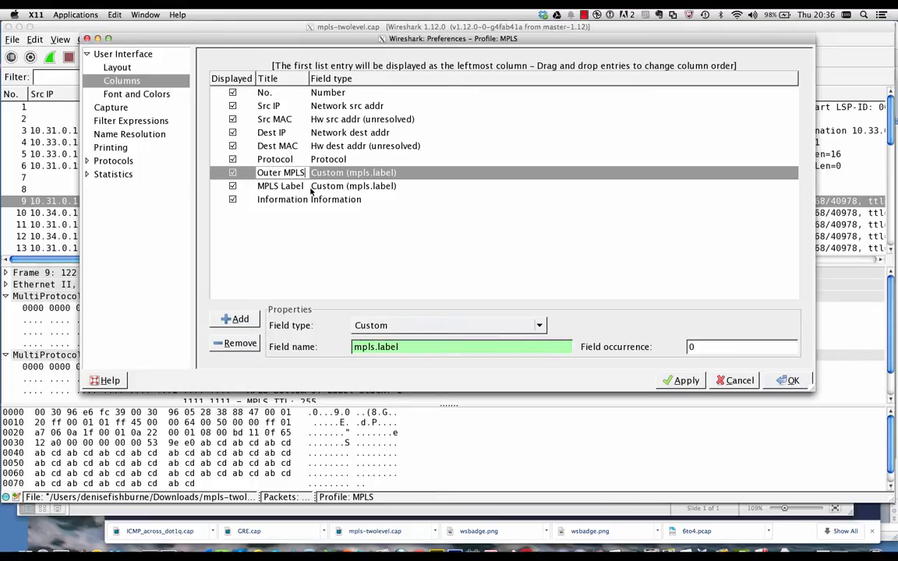
key(Return)
Rename the remaining MPLS Label column to "Inner MPLS"
click(282, 187)
click(282, 187)
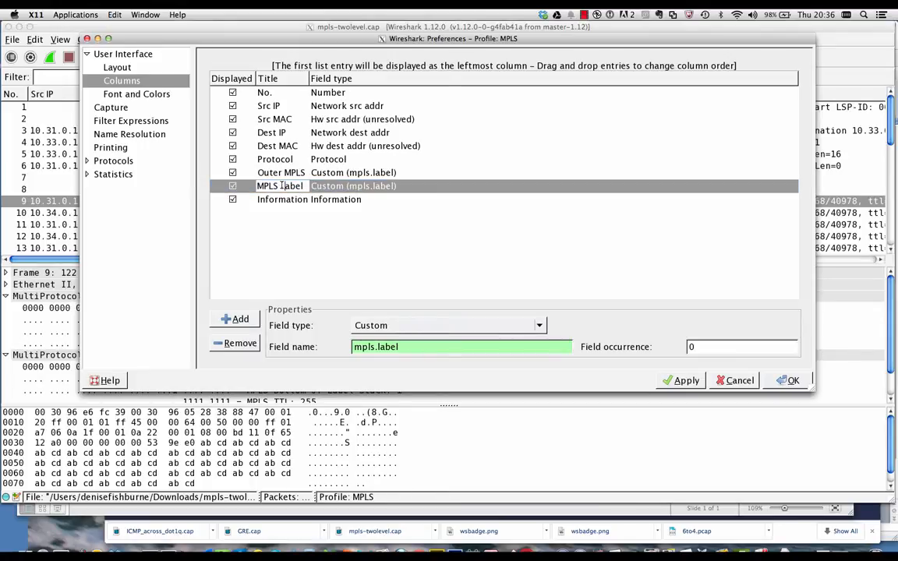
text(Inner MPLS)
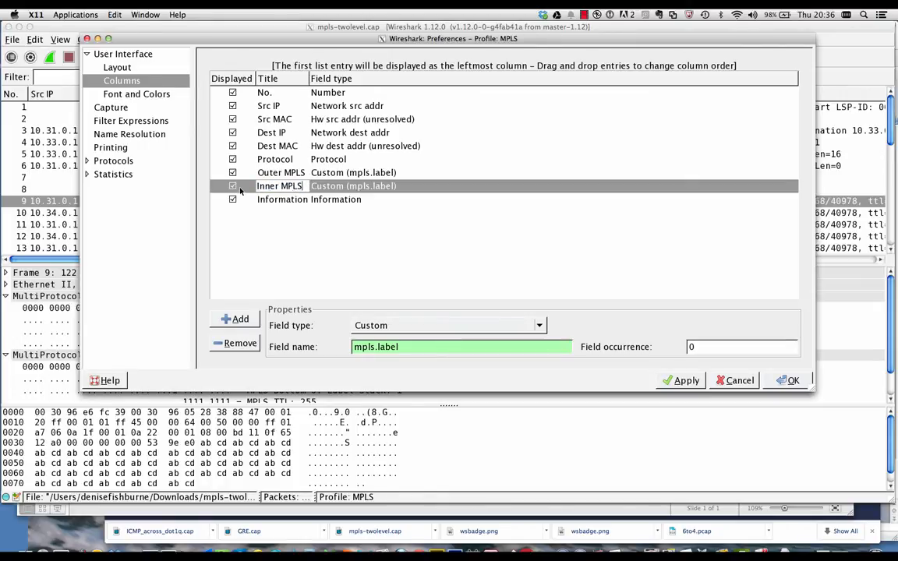
key(Return)
Set the field occurrence to 1 for Outer MPLS and 2 for Inner MPLS, and apply the column preferences
click(348, 174)
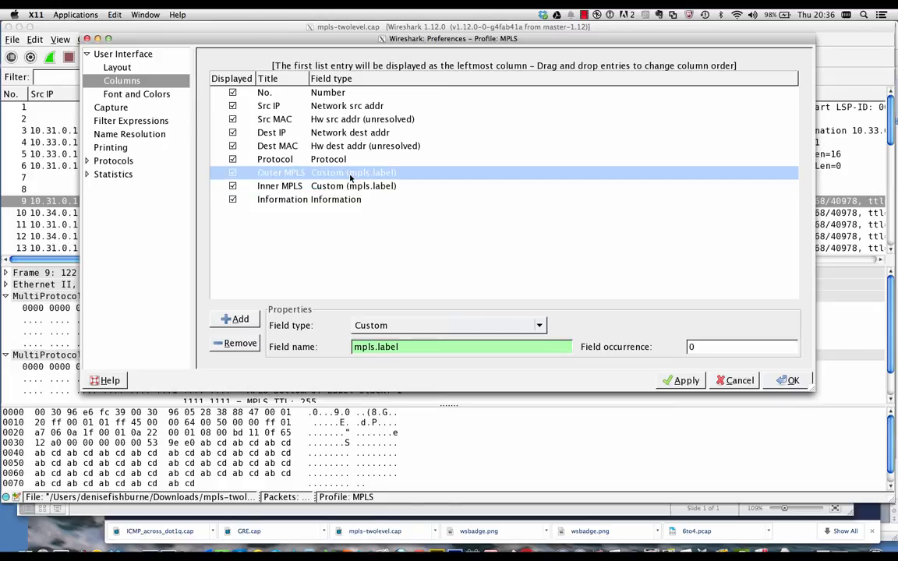
click(709, 348)
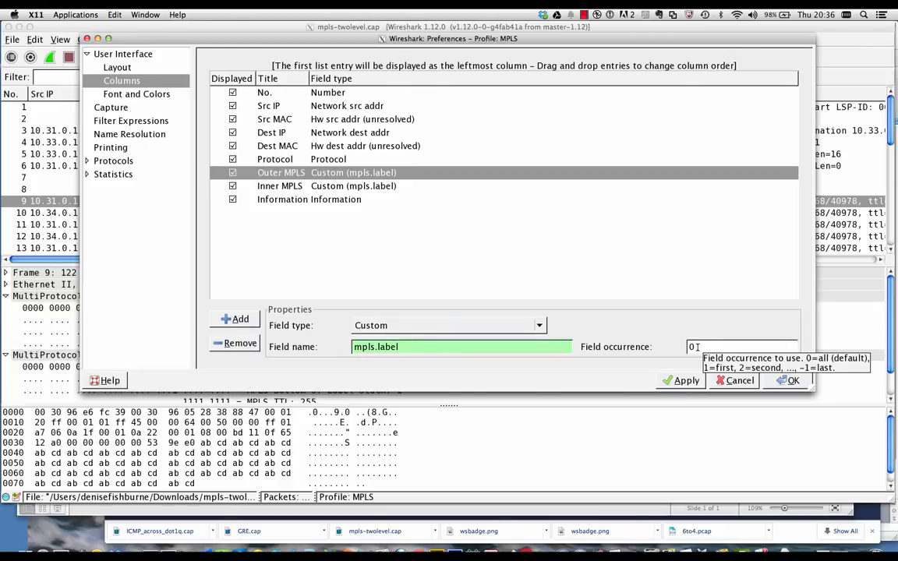
key(BackSpace)
text(1)
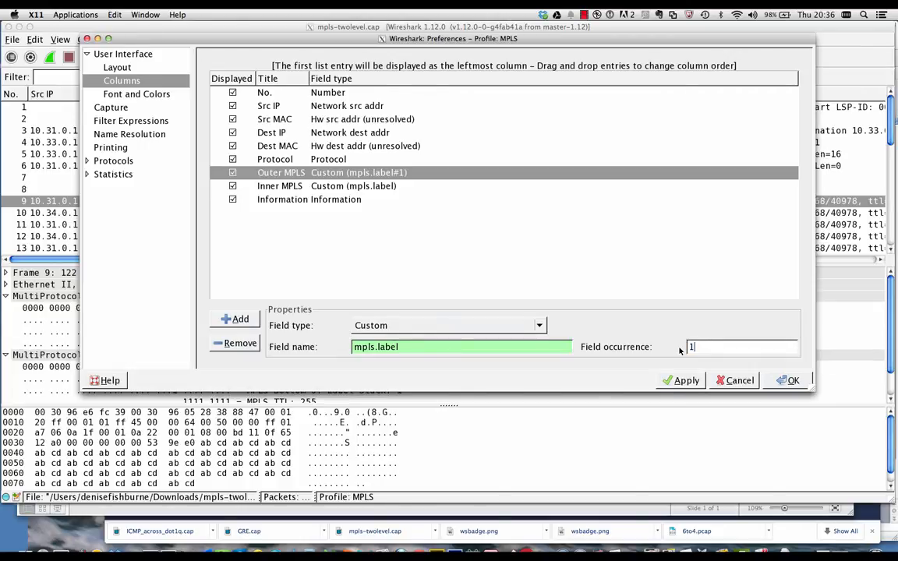
click(335, 186)
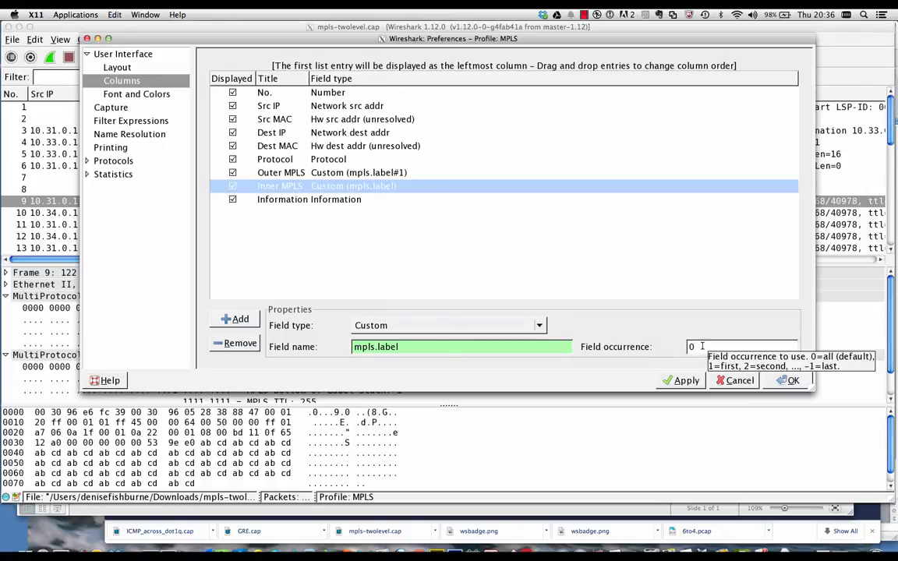
key(BackSpace)
text(2)
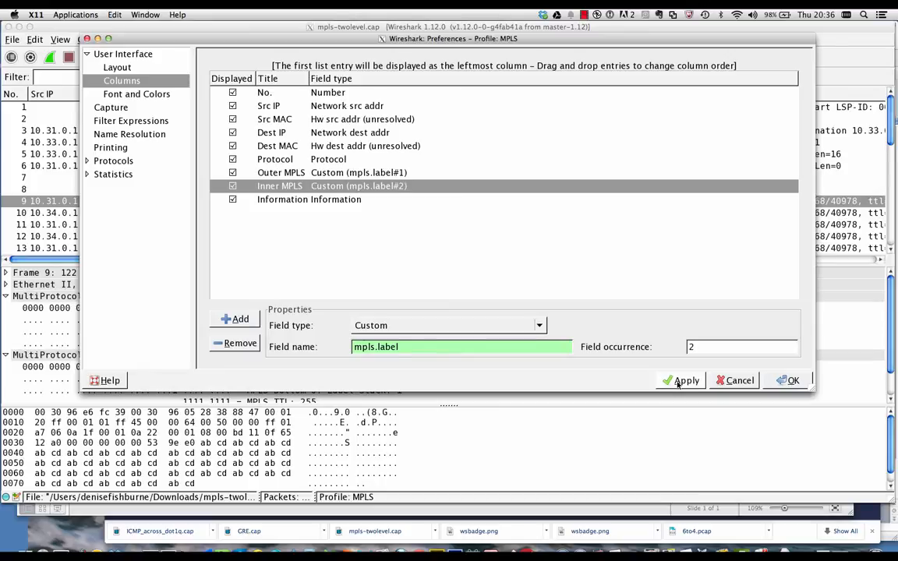
click(683, 380)
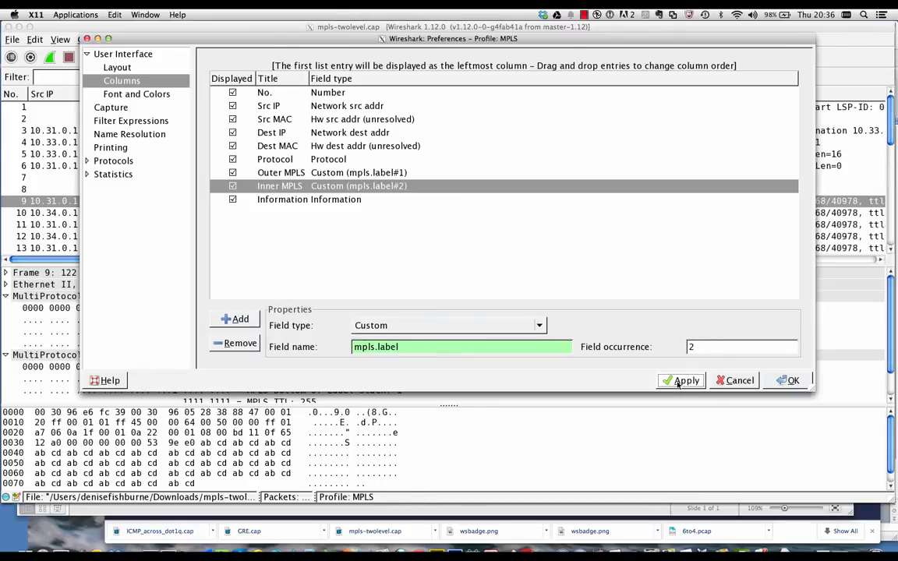
click(787, 380)
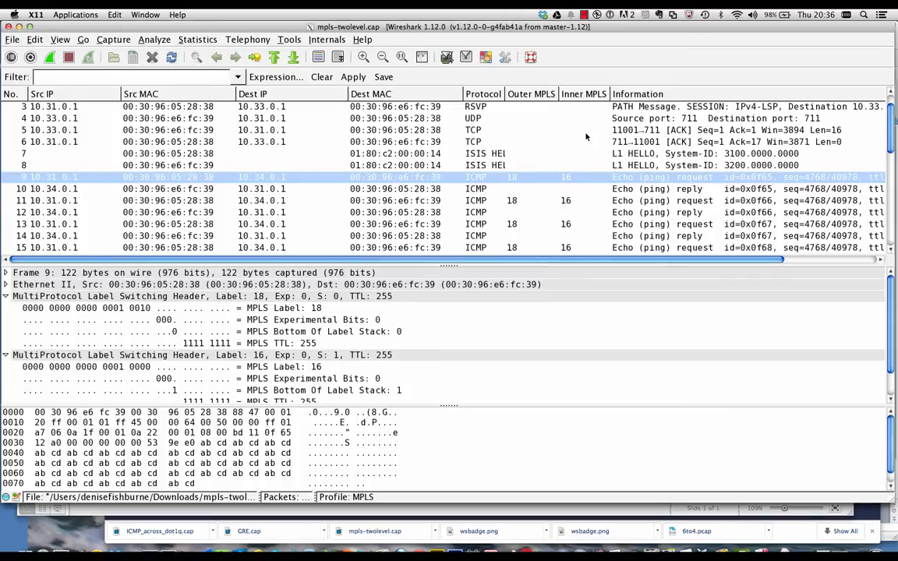
Switch to the Default profile and back to MPLS to compare their packet list columns
click(360, 497)
click(380, 502)
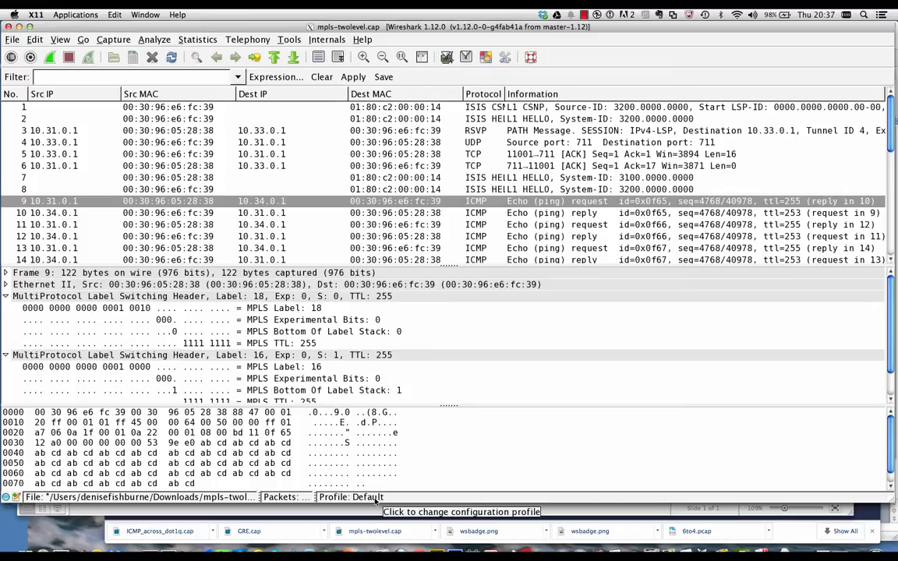
click(377, 501)
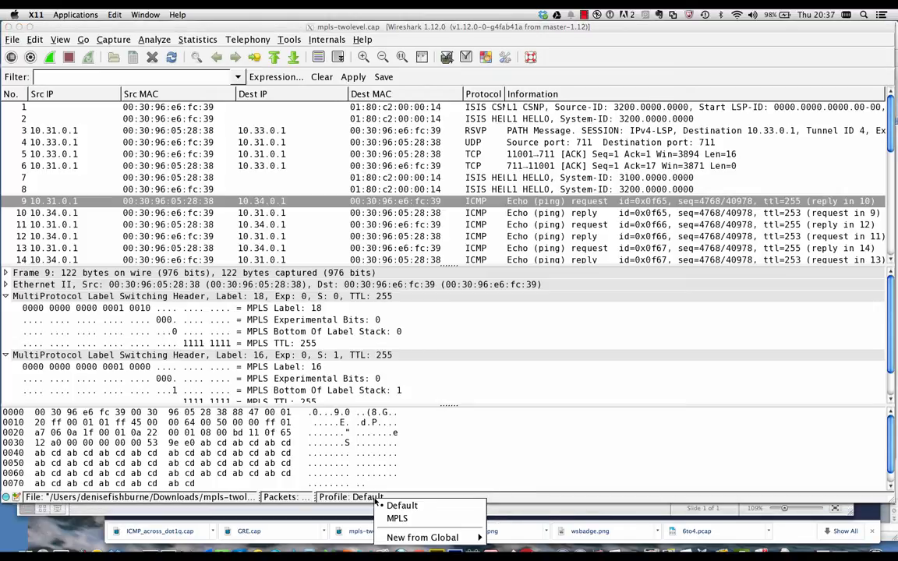
click(395, 517)
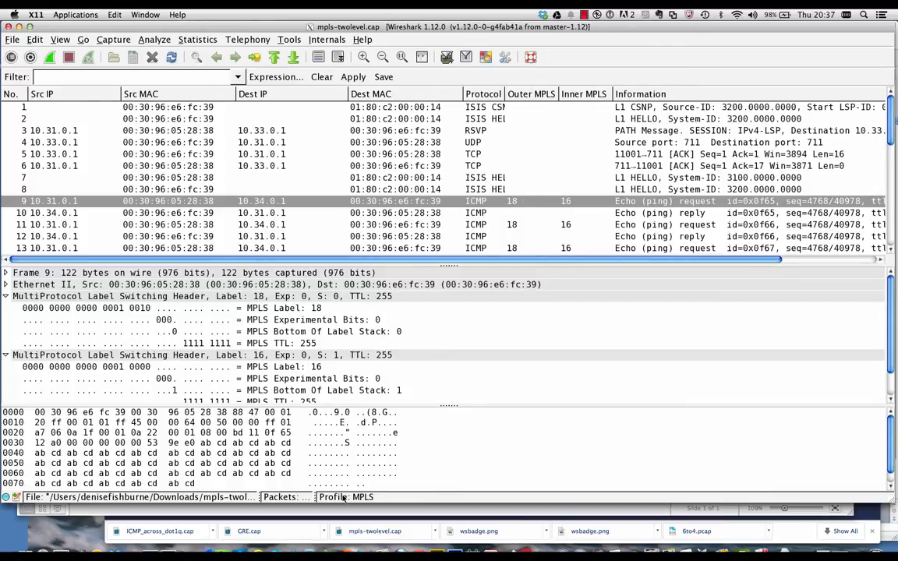
Close the mpls-twolevel.cap capture and bring up the dialog for opening another capture file
click(13, 40)
click(30, 104)
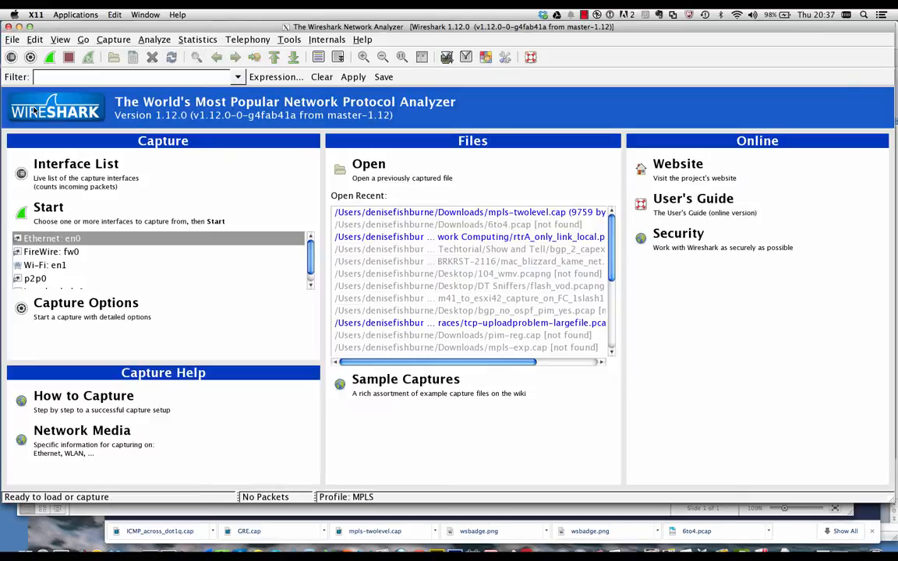
click(12, 40)
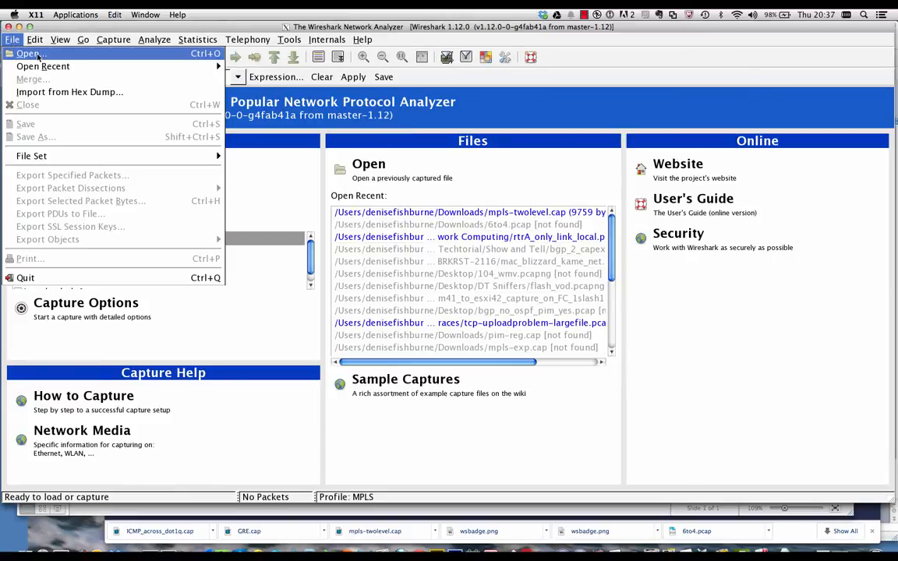
Switch to PowerPoint and highlight MPLS and Tunnel in turn in the slide's list of profiles
click(349, 543)
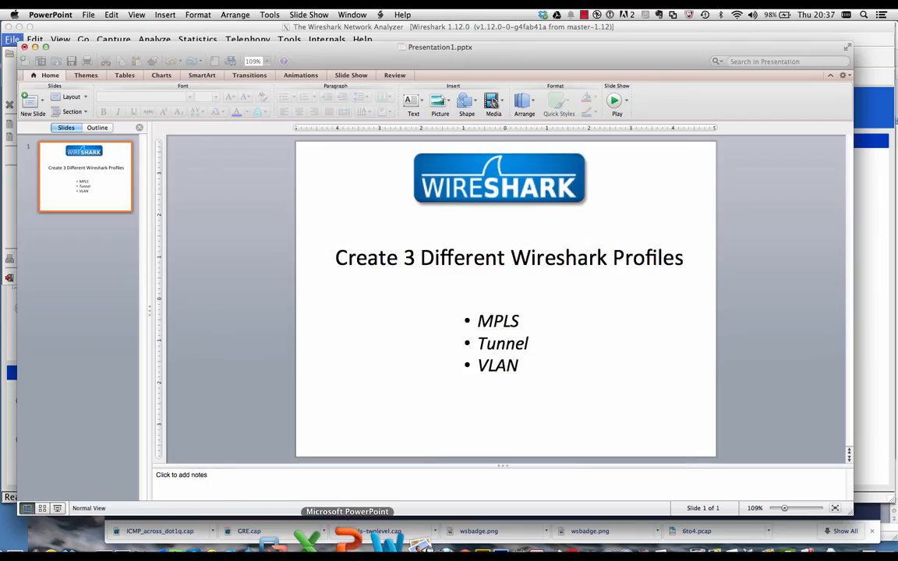
double_click(484, 323)
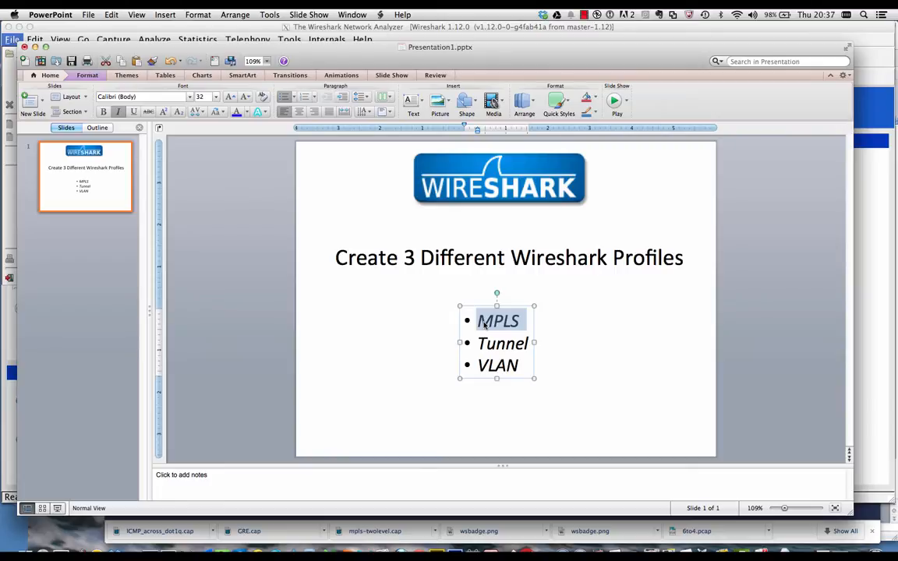
drag(477, 344, 530, 350)
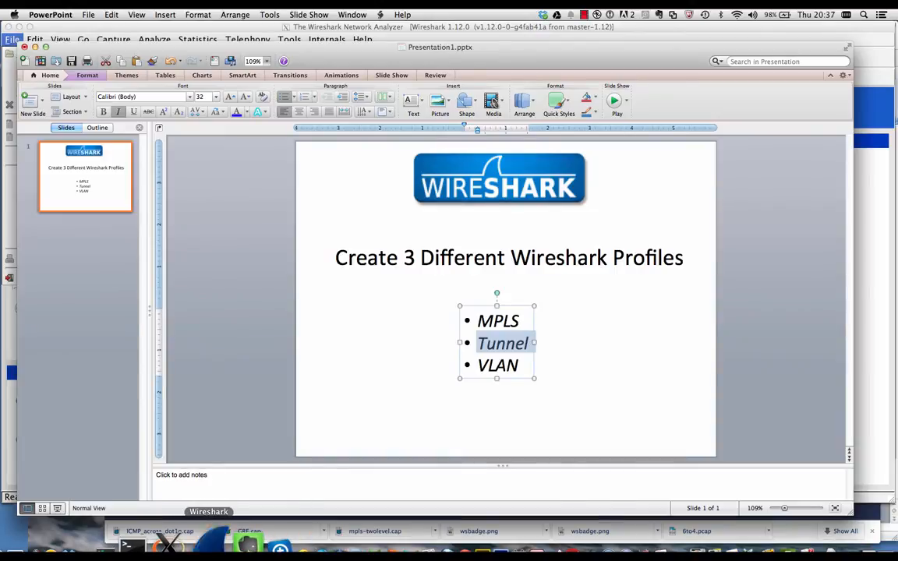
Return to Wireshark, open GRE.cap from the Downloads folder, and examine packet 1's outer and inner IPv4 headers
click(208, 546)
click(67, 56)
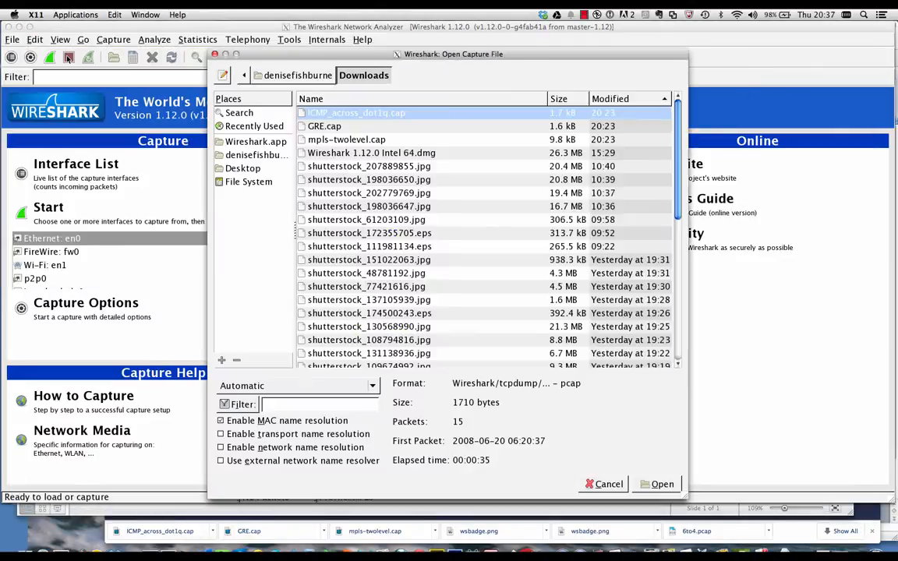
double_click(334, 126)
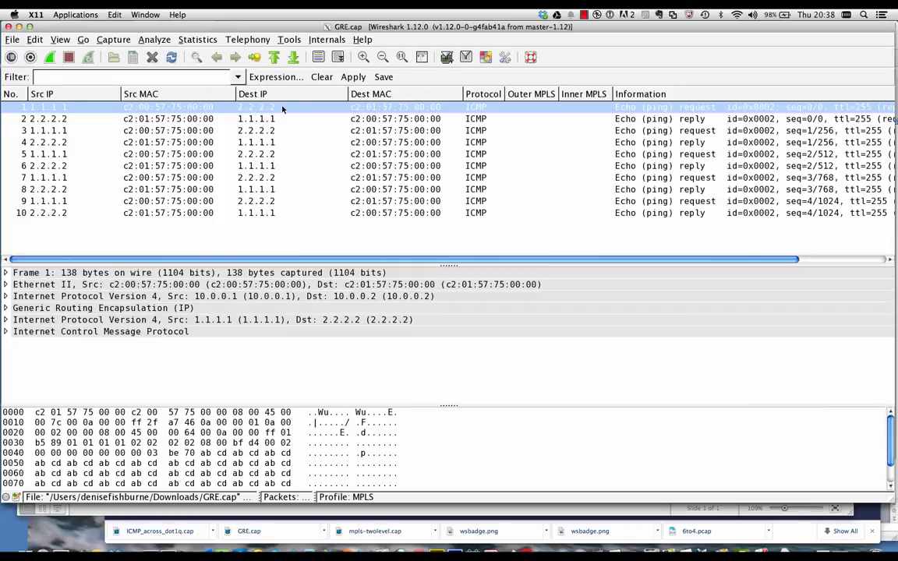
click(273, 297)
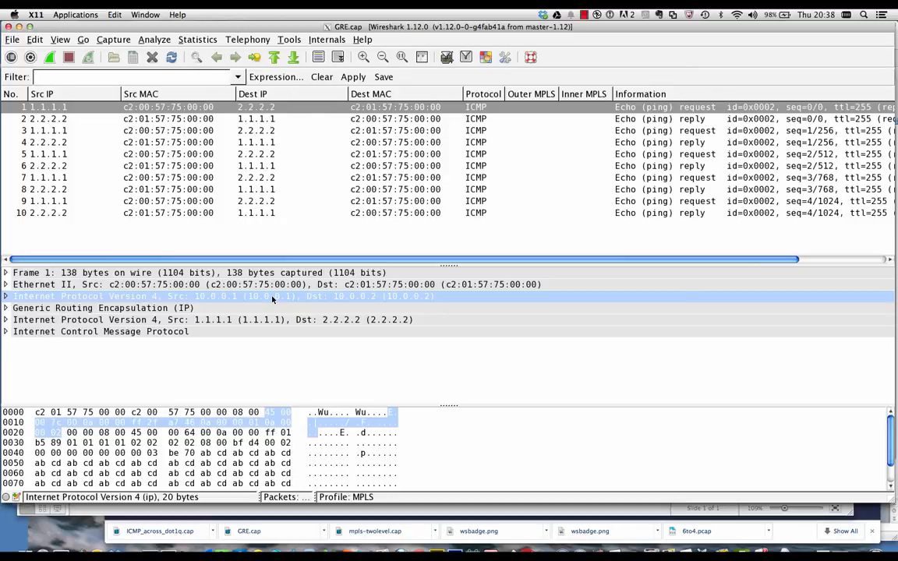
click(252, 320)
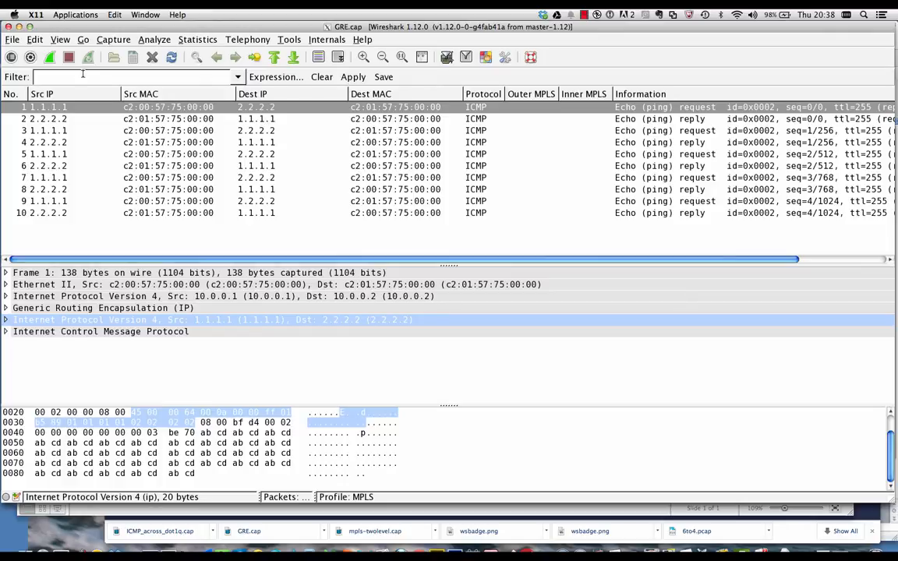
Create a configuration profile named Tunnel as a copy of the Default profile and apply it
click(35, 39)
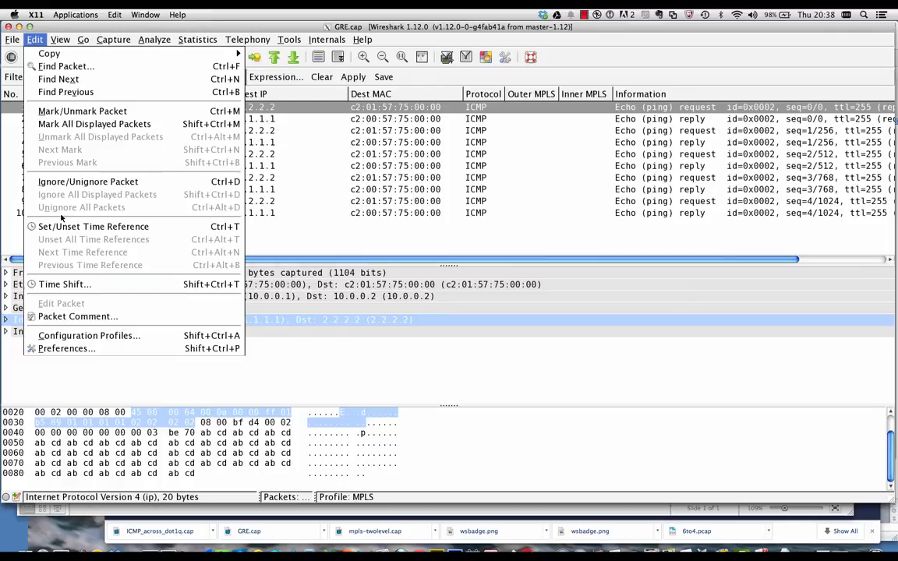
click(86, 335)
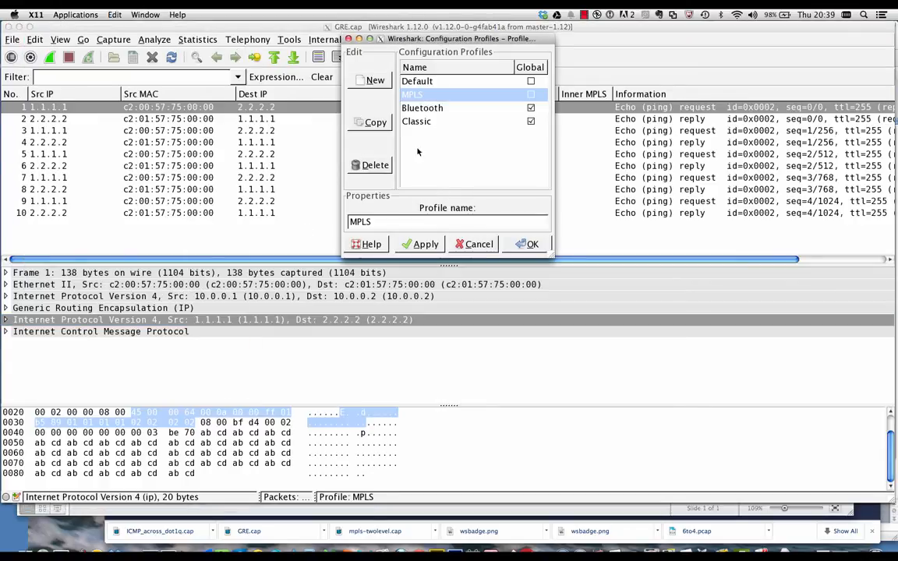
click(375, 122)
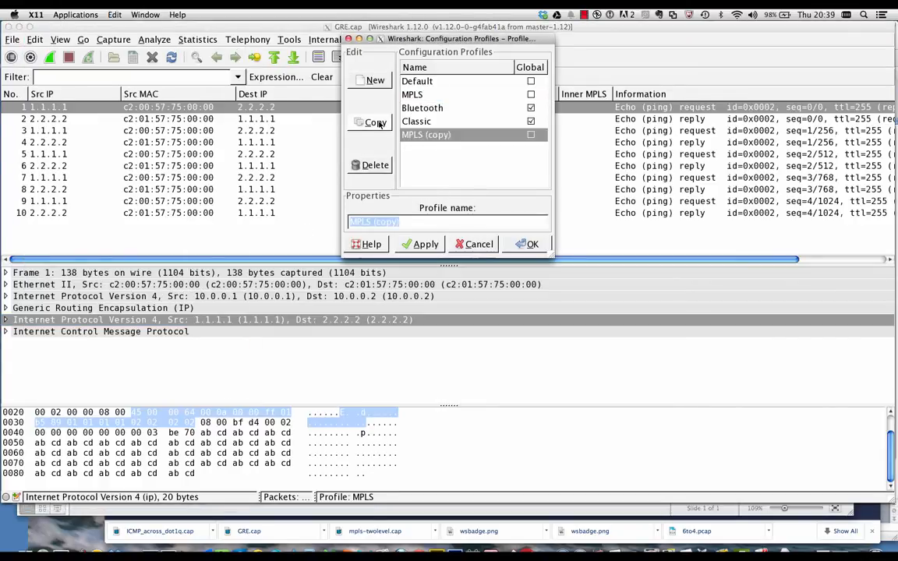
click(380, 166)
click(375, 124)
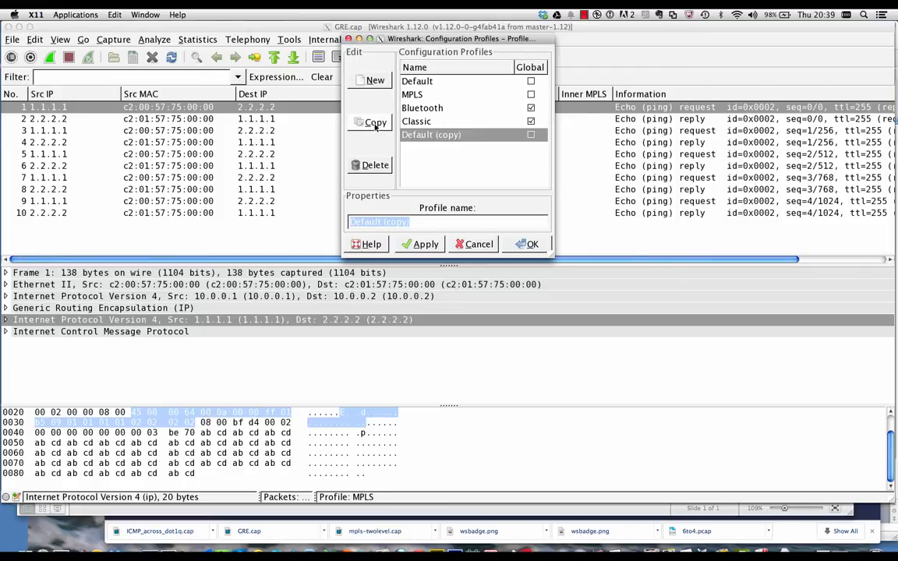
text(Tunnel)
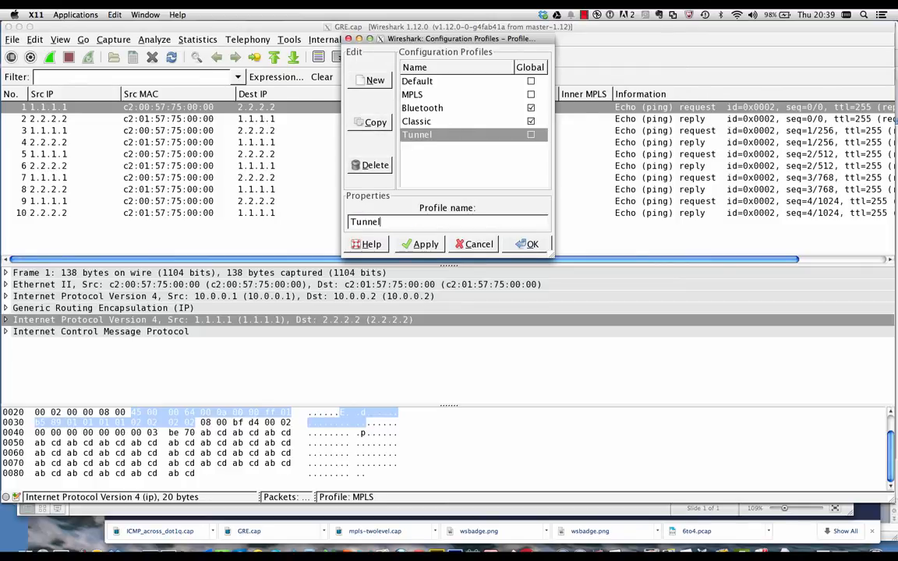
click(424, 245)
click(530, 245)
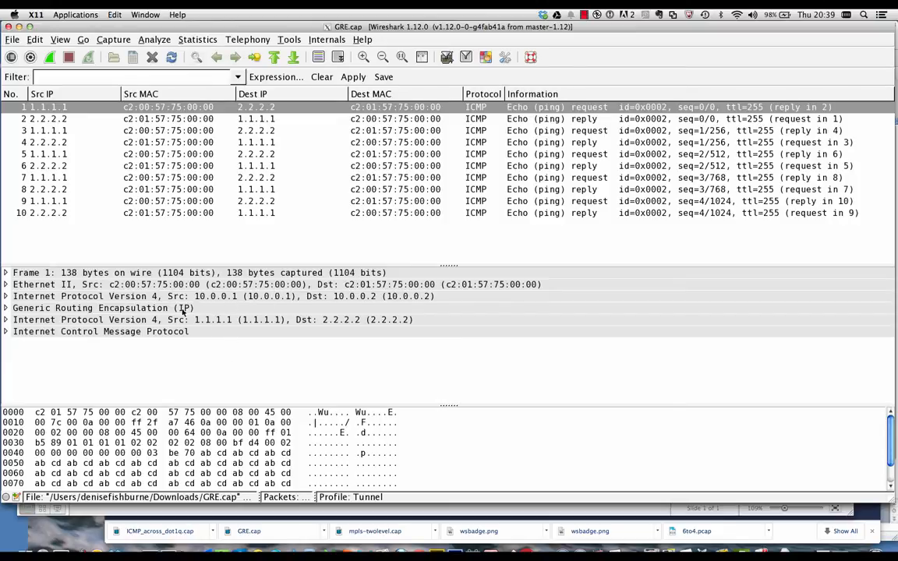
Compare packet 1's outer and inner IPv4 headers, and remove the Src IP and Dest IP columns from the Tunnel profile
click(327, 297)
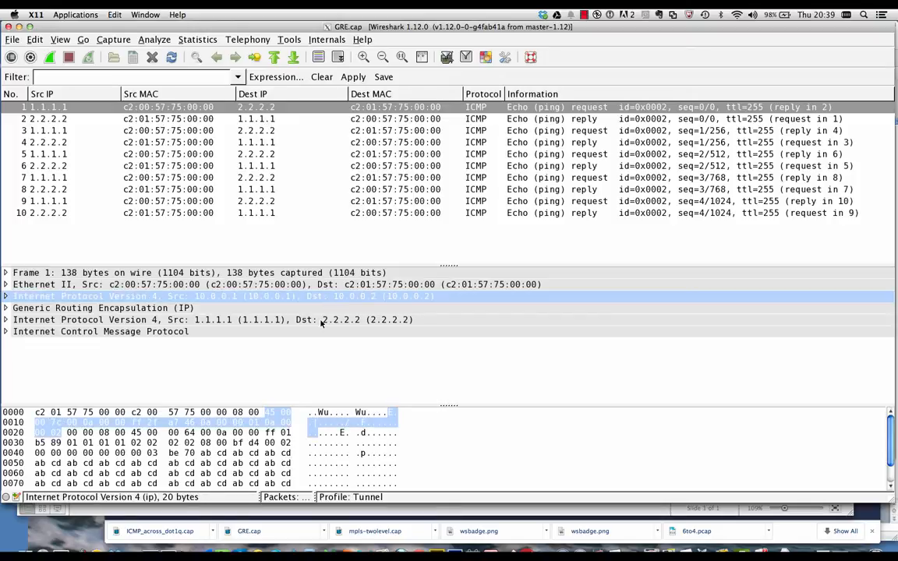
click(320, 320)
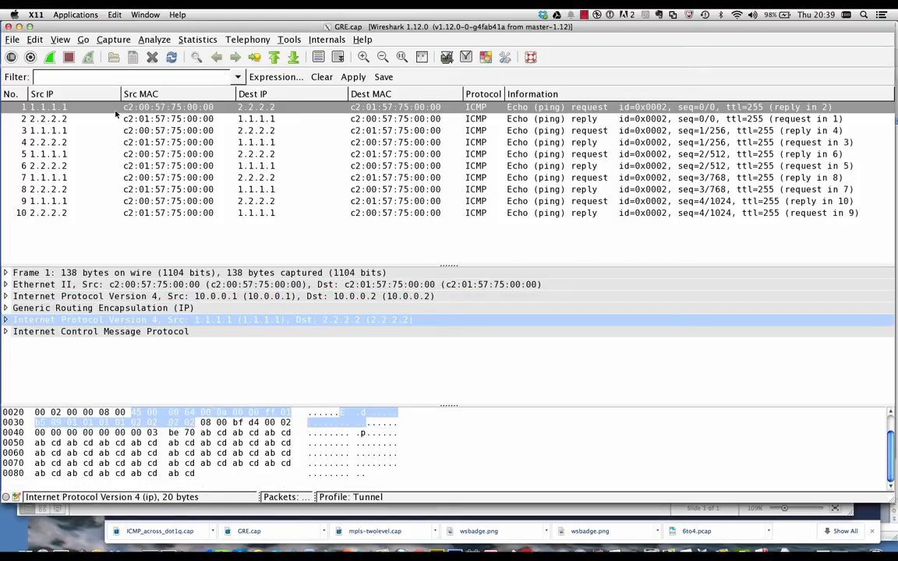
click(34, 40)
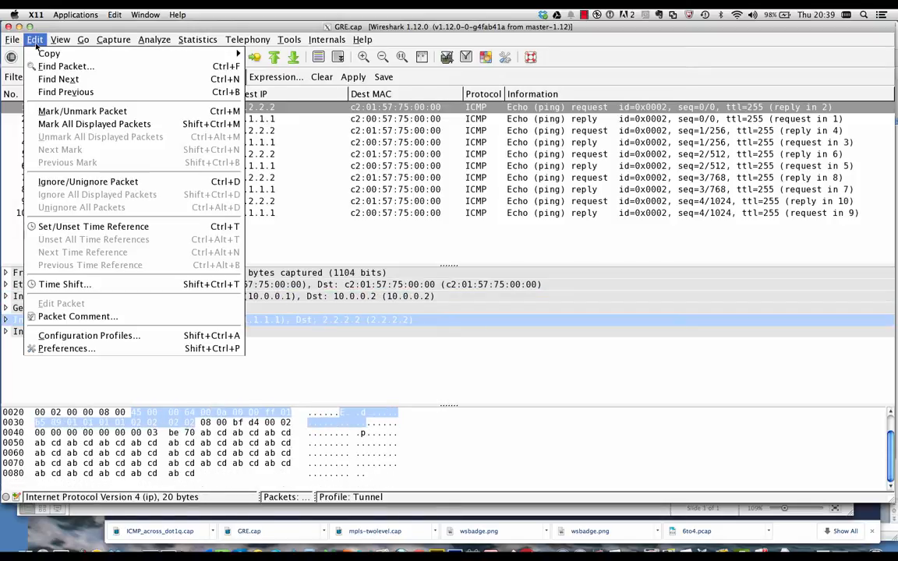
click(90, 348)
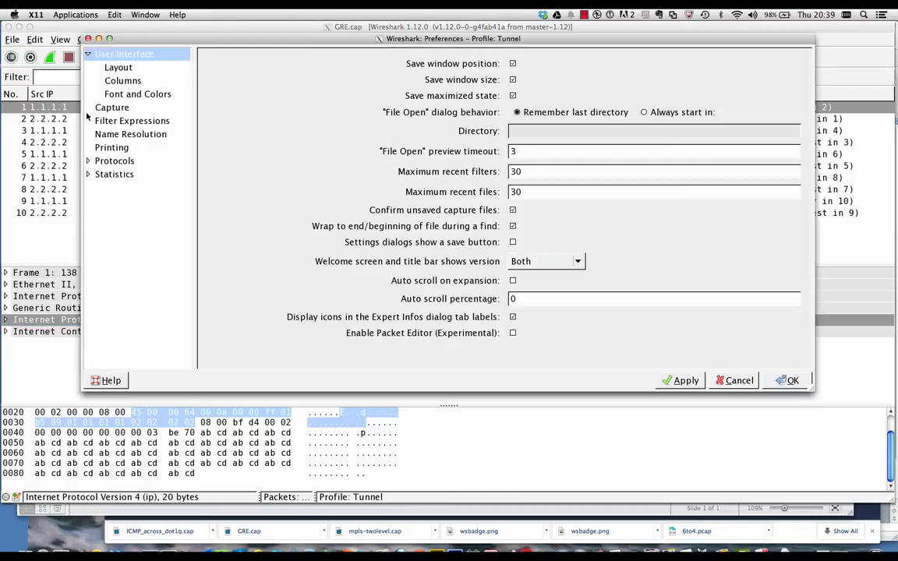
click(118, 81)
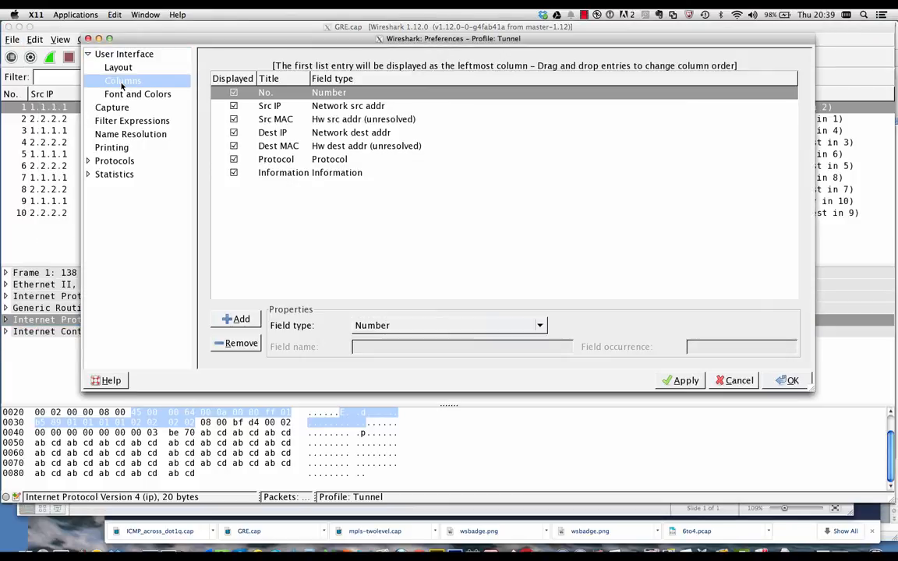
click(339, 107)
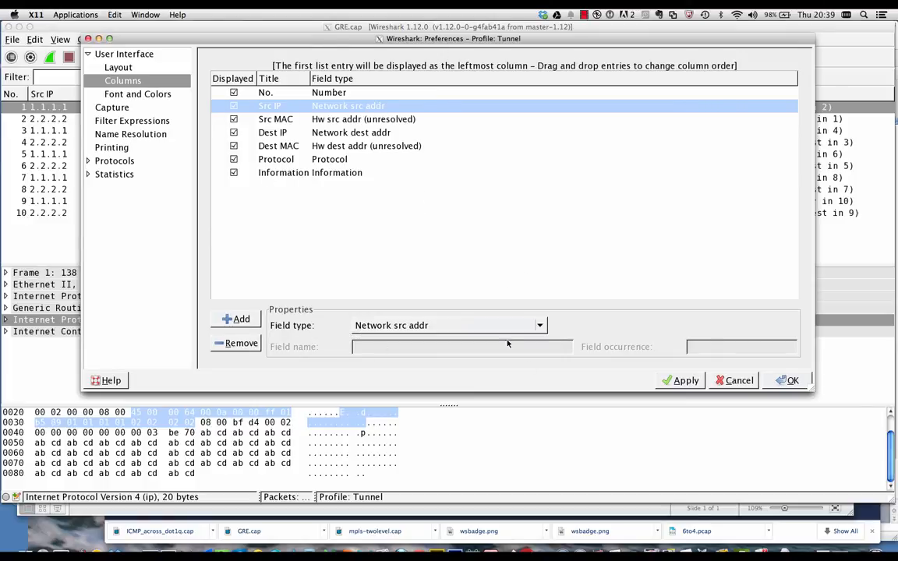
click(236, 343)
click(282, 117)
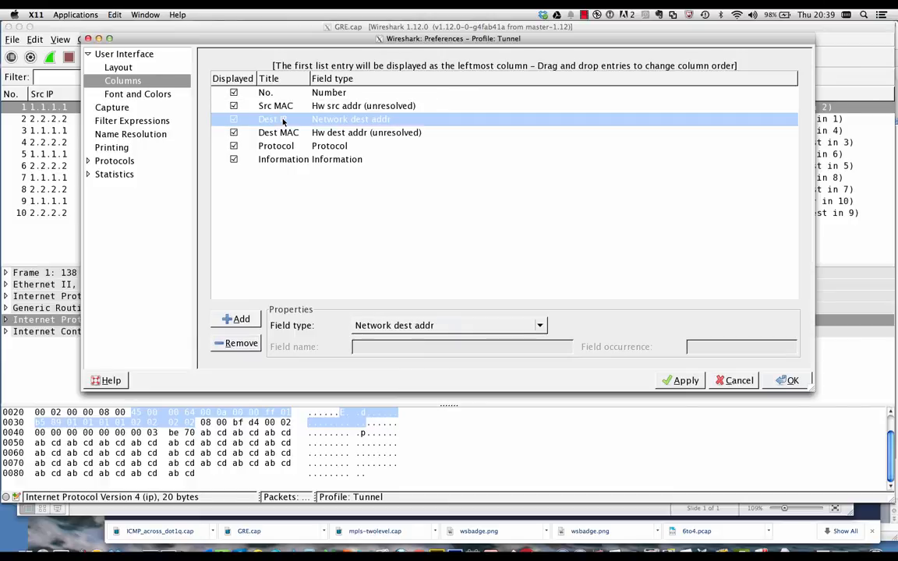
click(236, 344)
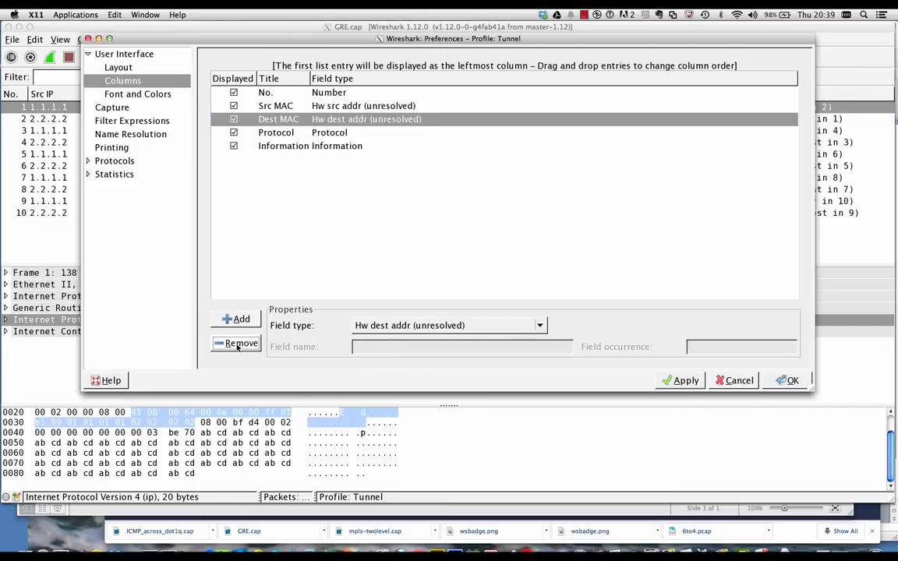
click(681, 380)
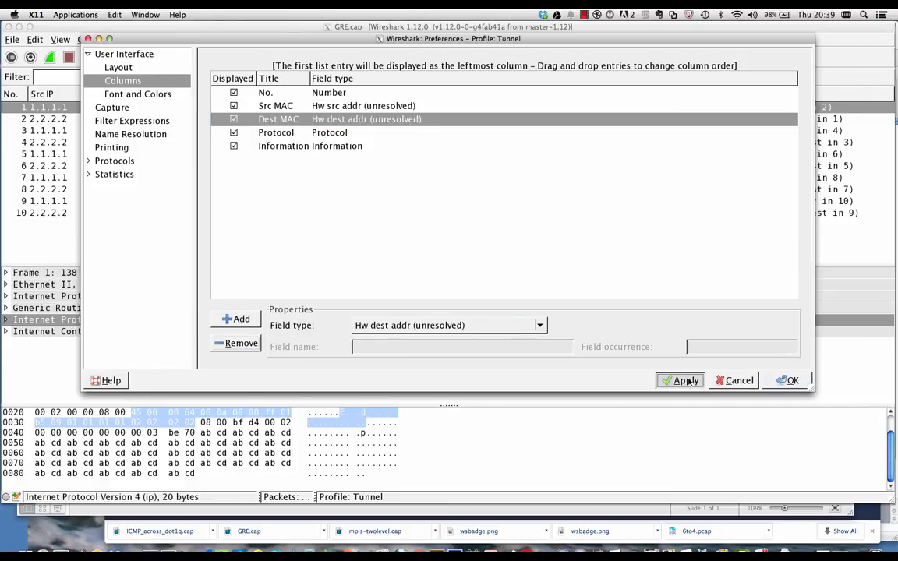
click(789, 381)
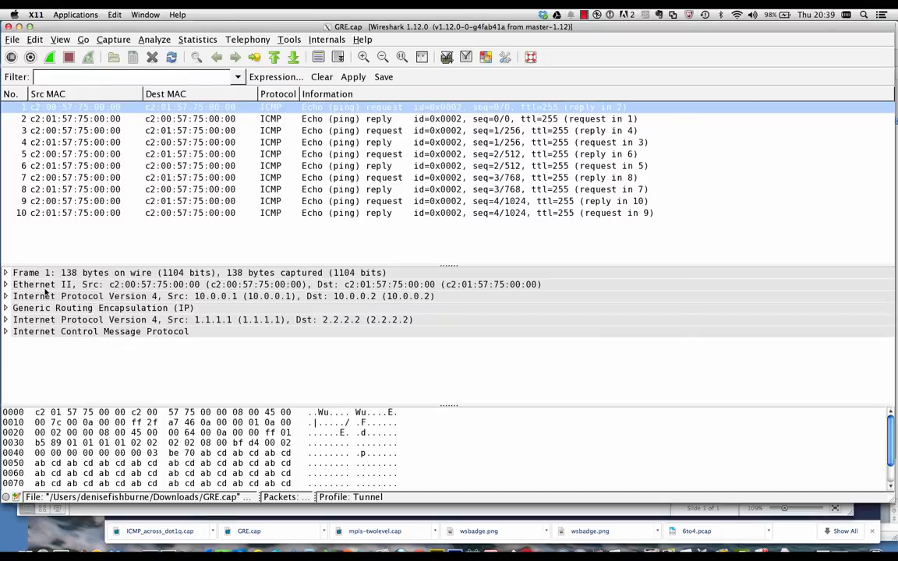
Add the Source and Destination fields of packet 1's outer IPv4 header as packet list columns
click(6, 296)
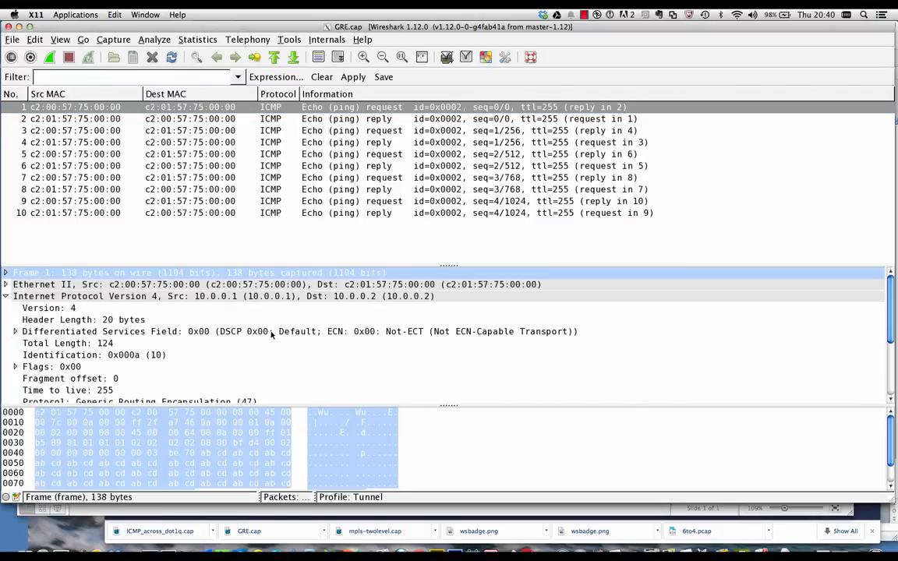
click(246, 298)
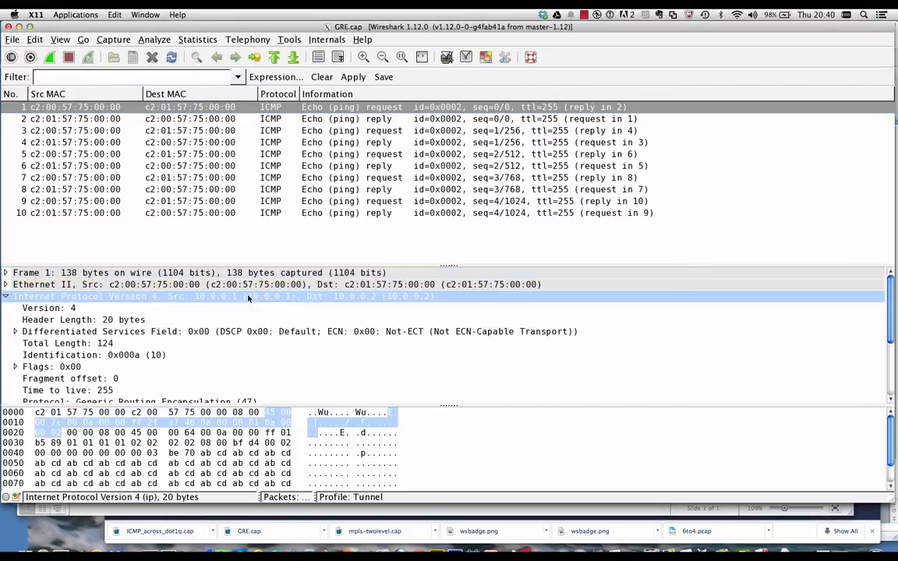
drag(297, 263, 294, 163)
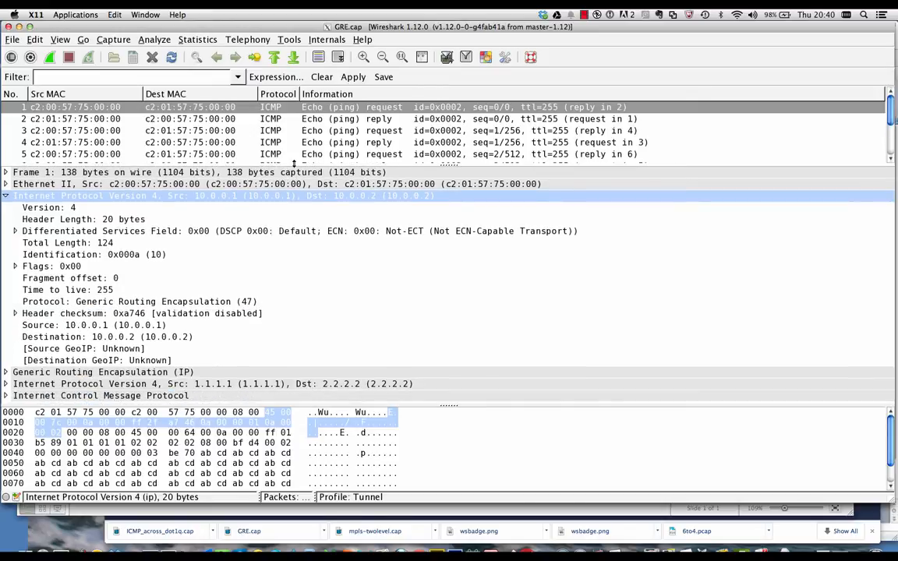
click(102, 326)
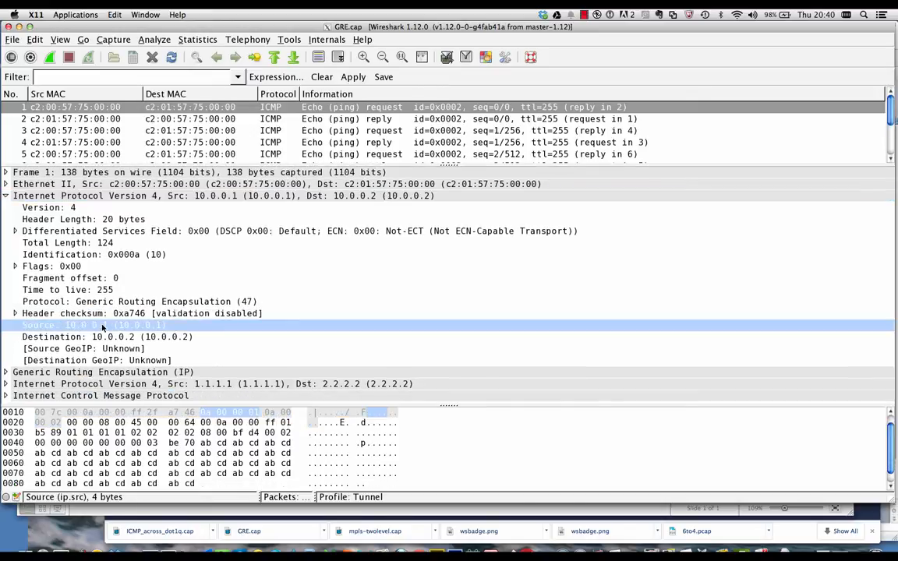
click(141, 39)
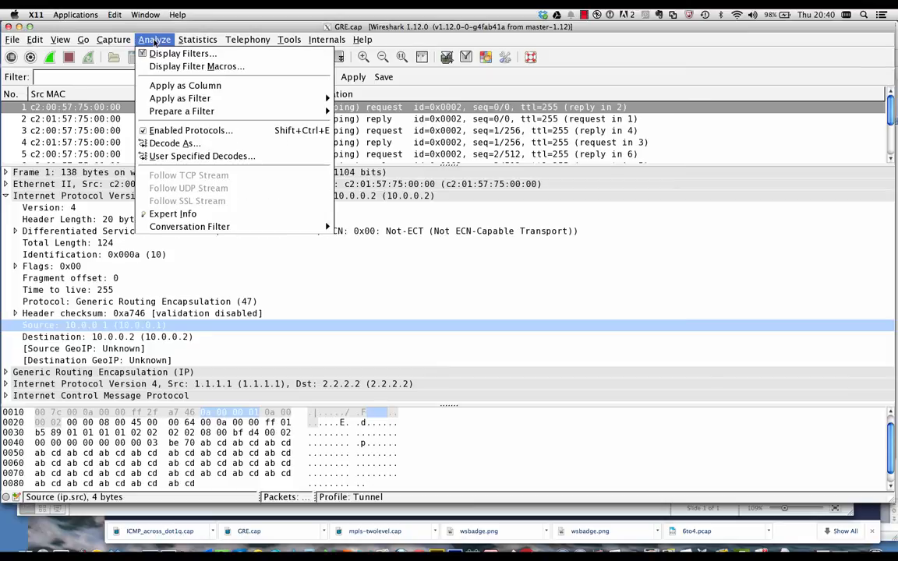
click(172, 86)
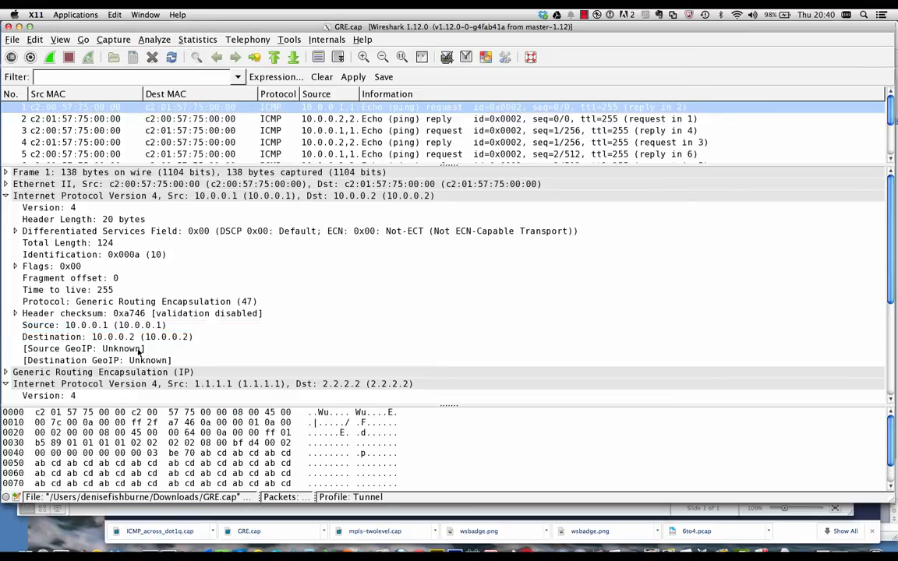
click(117, 337)
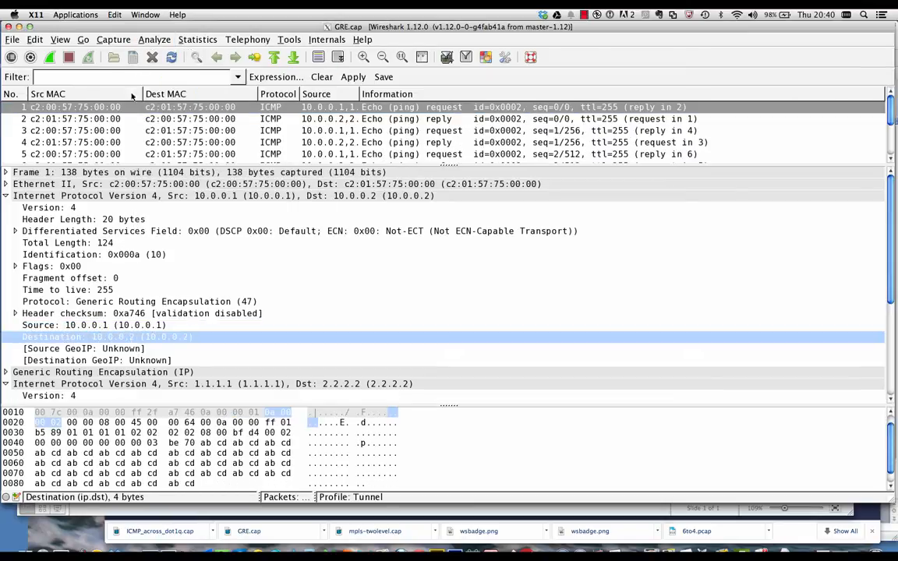
click(141, 39)
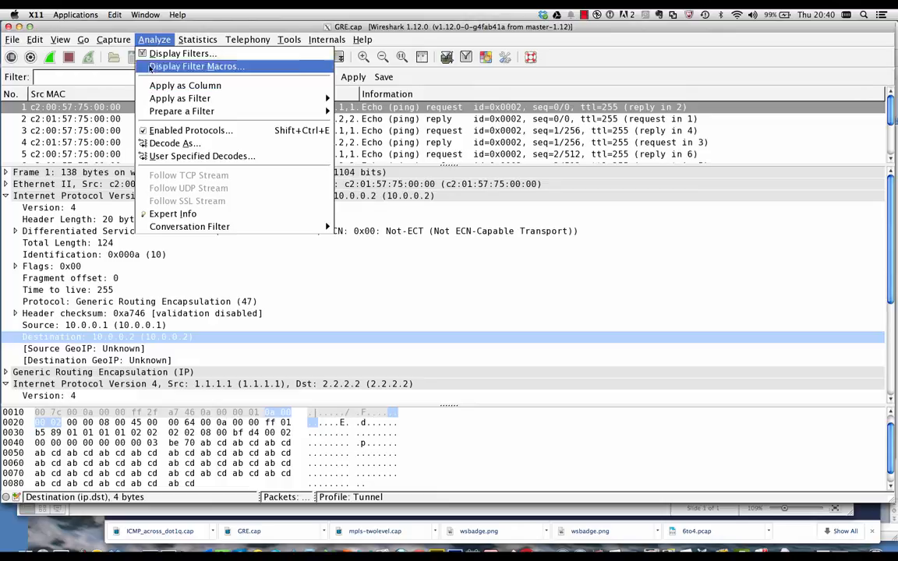
click(172, 86)
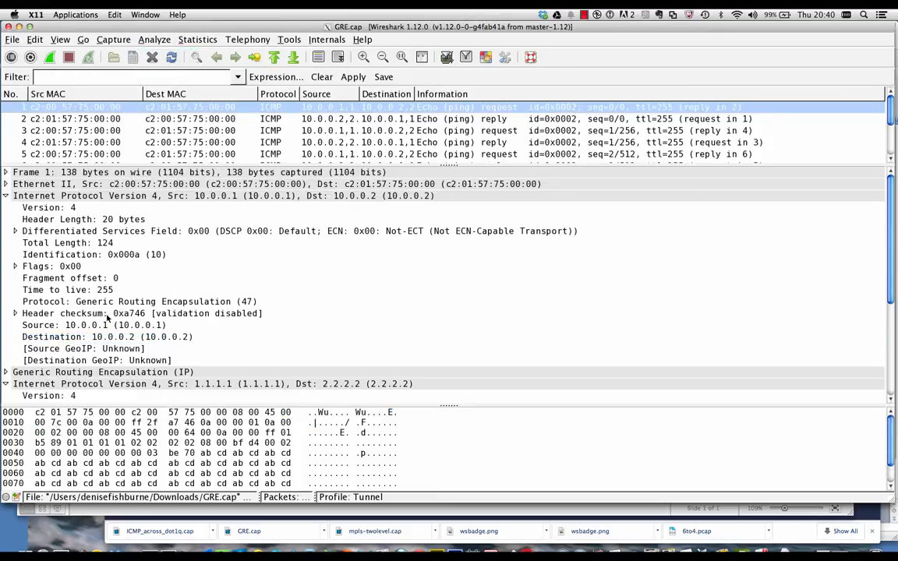
Add a second pair of Source and Destination columns from the same outer IPv4 header fields
click(92, 325)
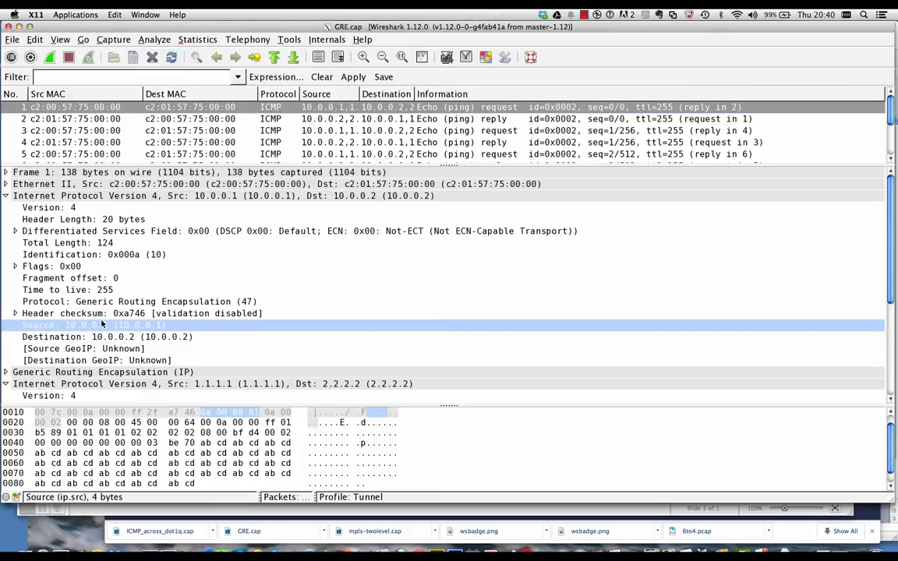
click(145, 39)
click(175, 85)
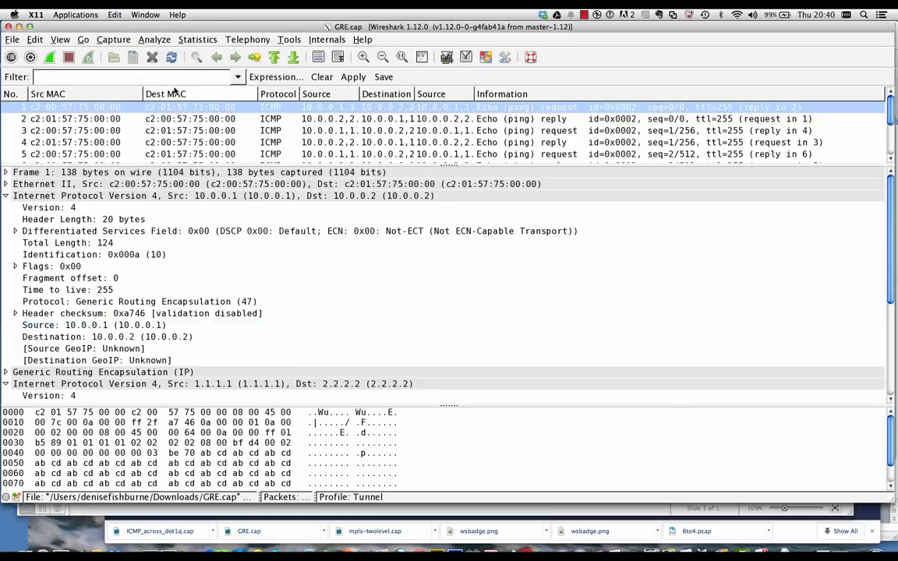
key(Down)
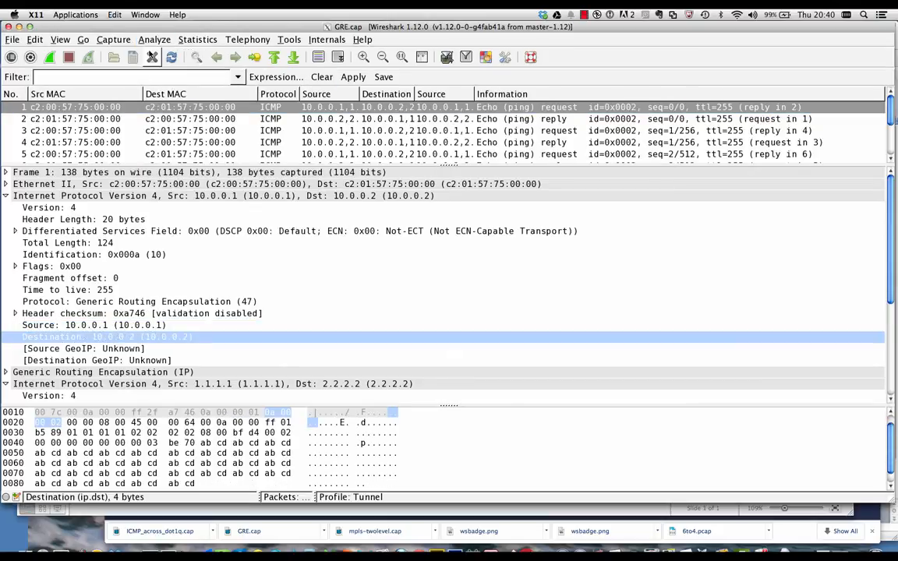
click(117, 39)
mouse_move(148, 38)
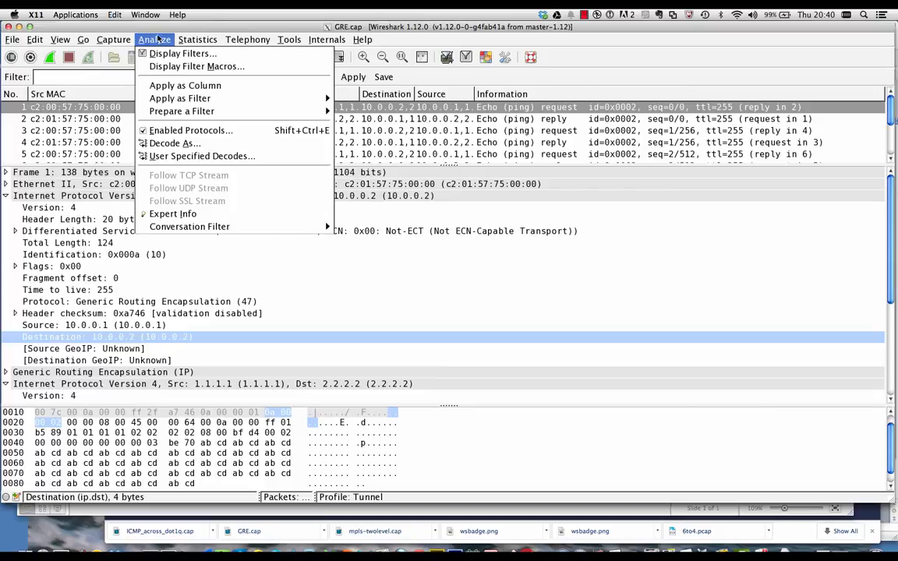
click(175, 85)
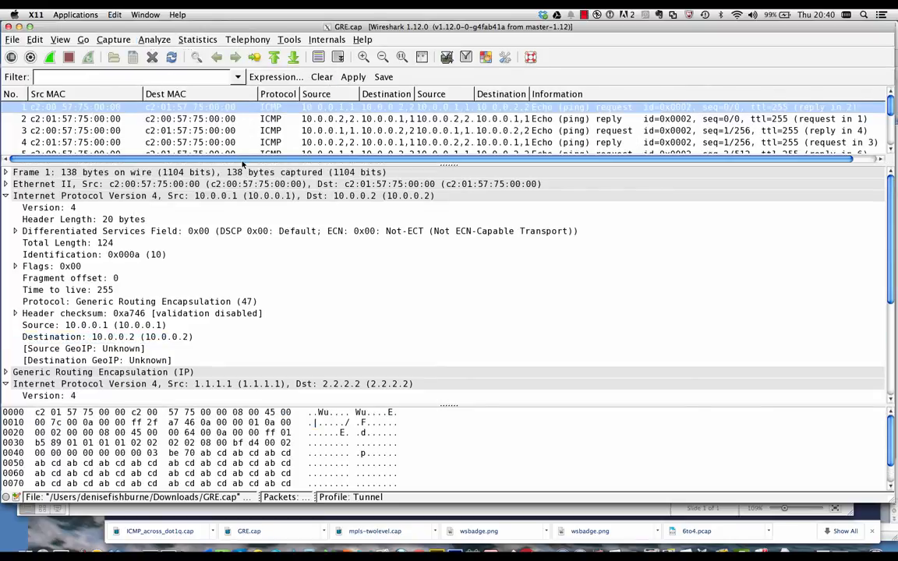
drag(242, 169, 243, 285)
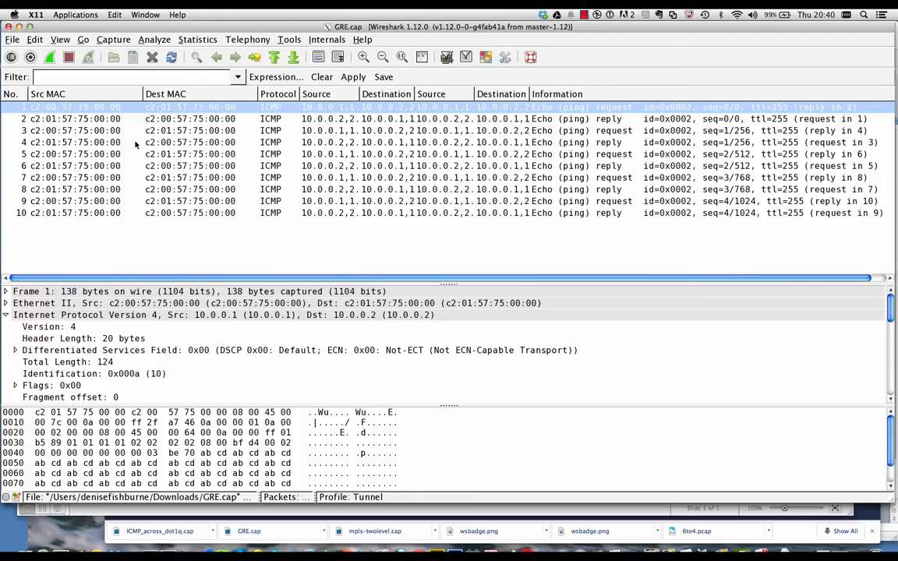
In the Tunnel profile's column preferences, move Src MAC directly after the second Source column and Dest MAC directly before Information
click(35, 39)
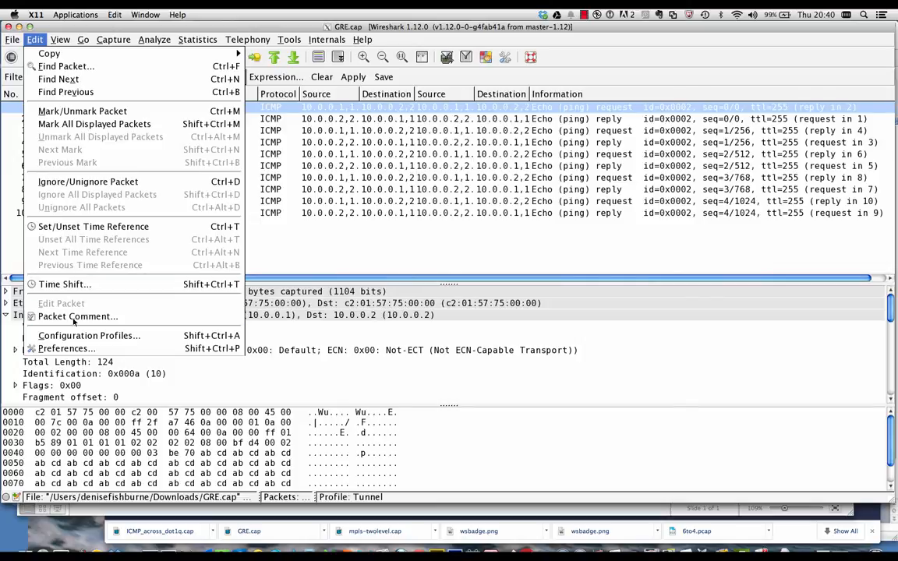
click(78, 348)
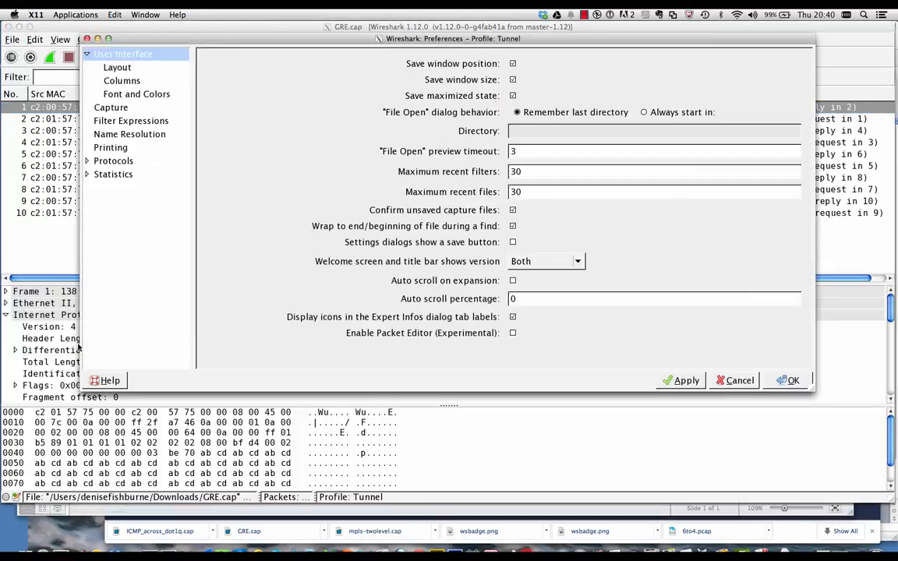
click(127, 82)
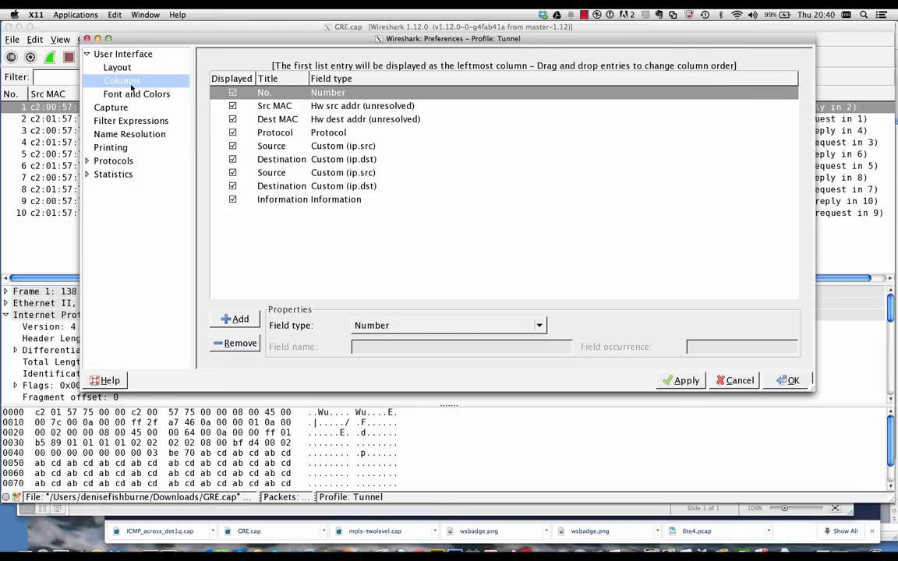
click(352, 109)
click(351, 118)
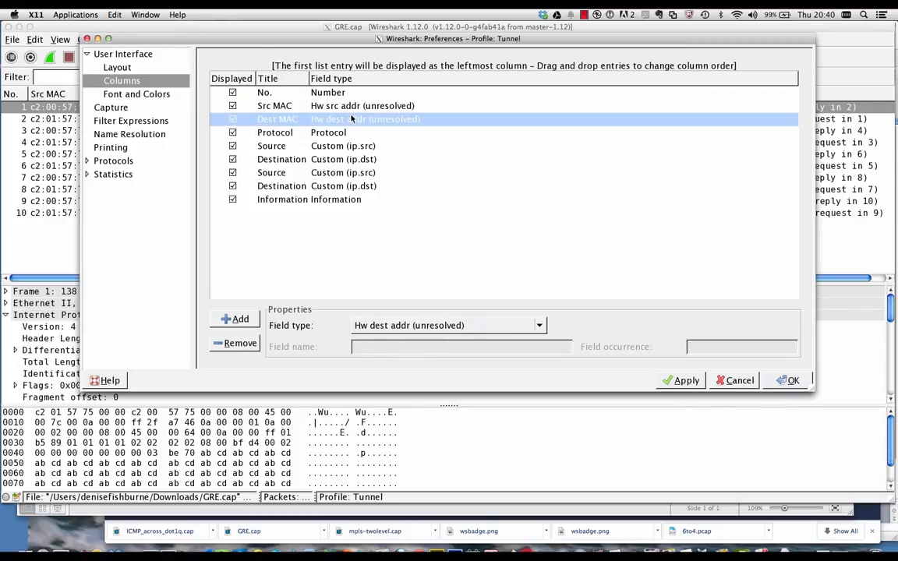
click(343, 105)
drag(339, 105, 356, 187)
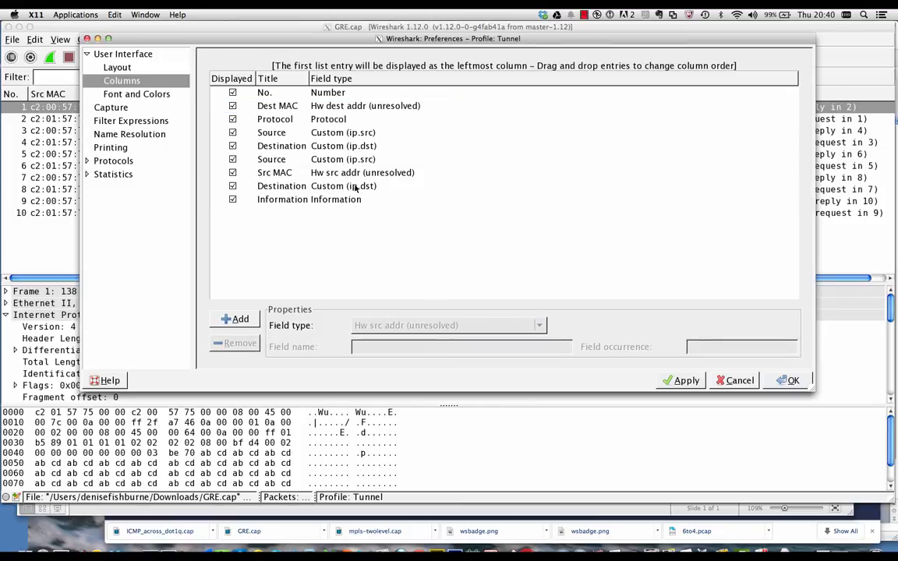
click(331, 104)
drag(332, 104, 371, 195)
Move the first Source and Destination columns ahead of Protocol in the column order
drag(338, 121, 351, 102)
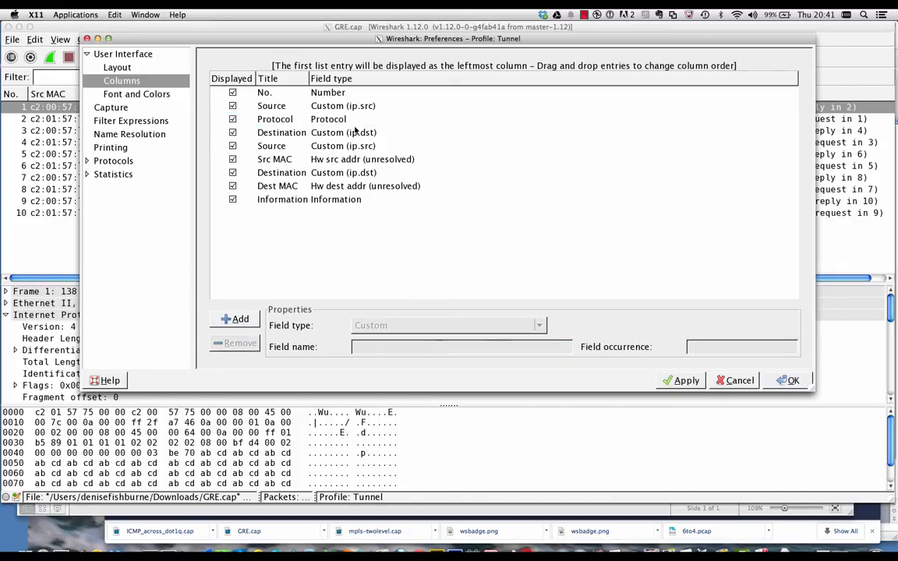
click(354, 131)
drag(328, 137, 335, 117)
Set the field occurrence of the first Source and first Destination columns to 1
click(304, 107)
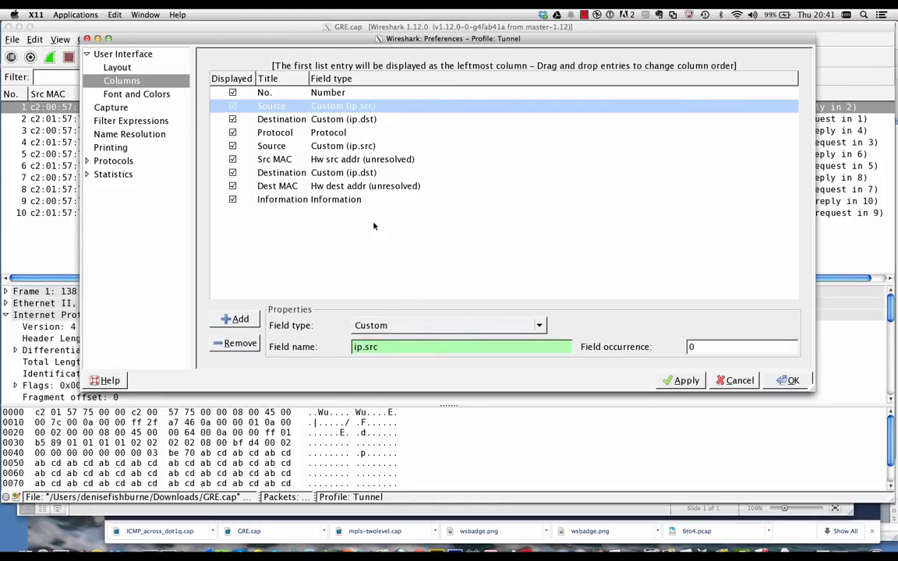
click(702, 346)
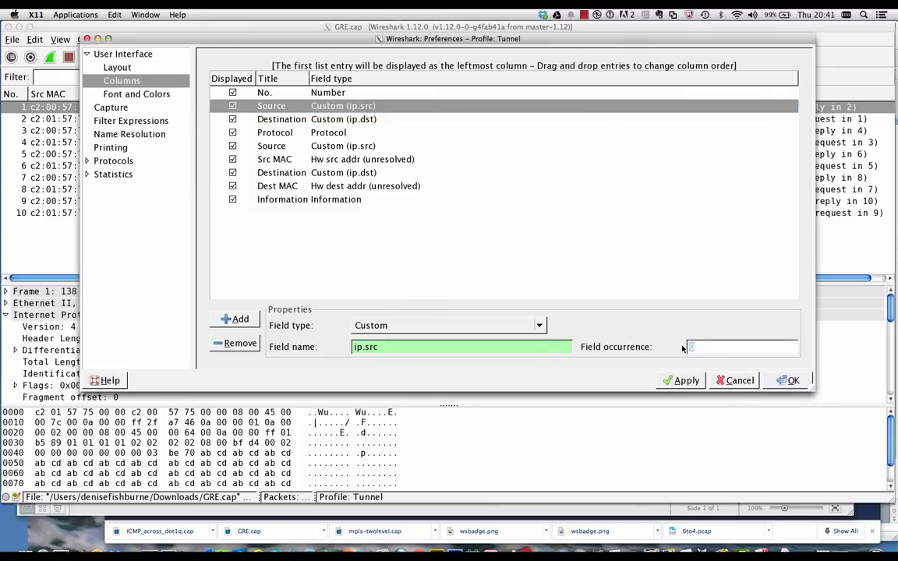
text(1)
click(323, 120)
click(702, 347)
key(BackSpace)
text(1)
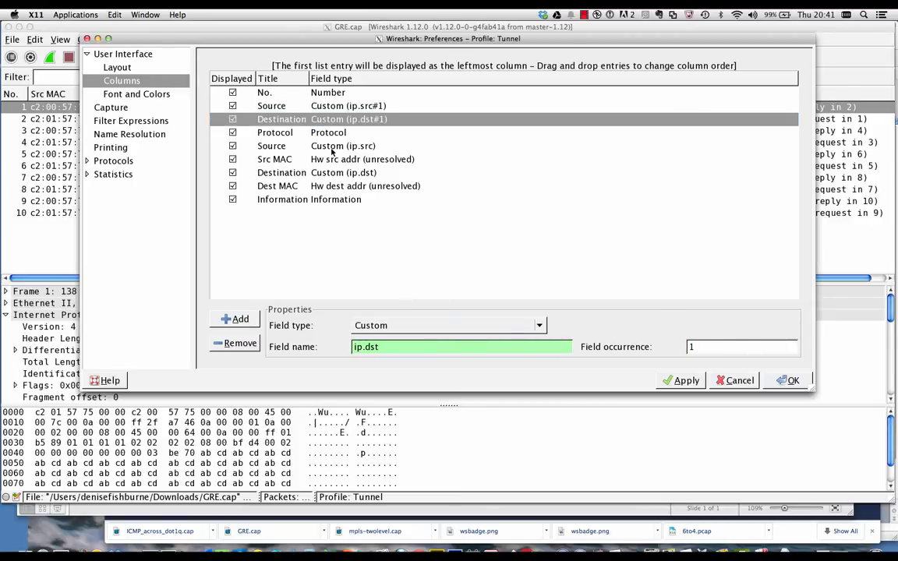
Set the field occurrence of the second Source column to 2
click(306, 134)
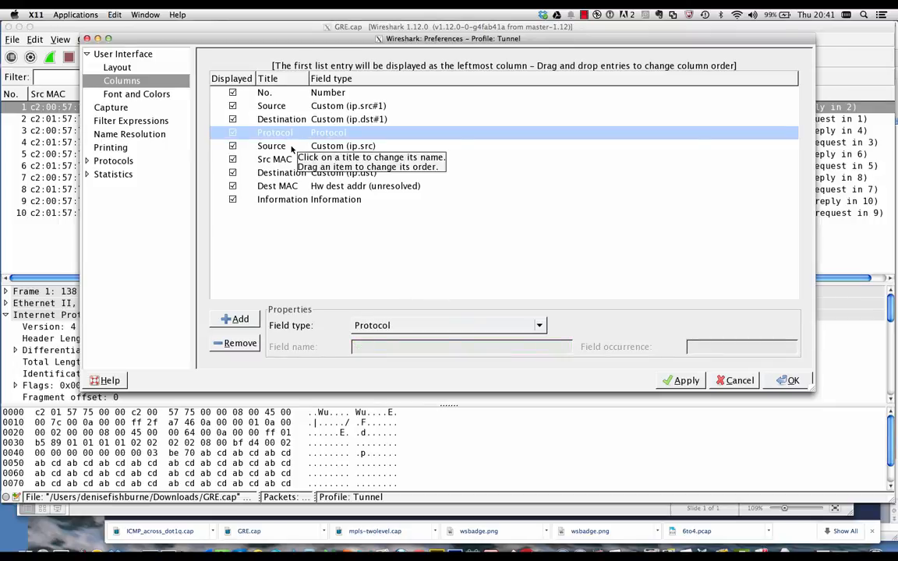
click(293, 147)
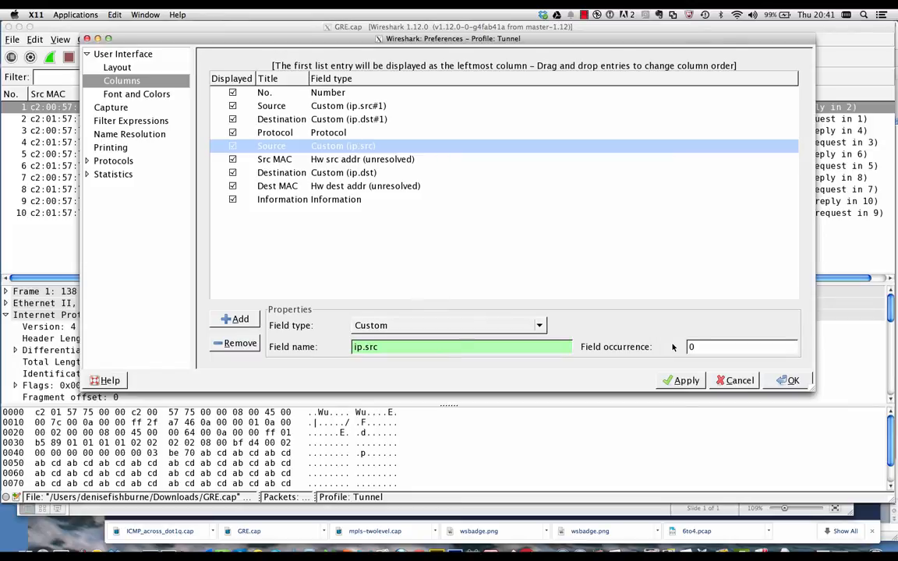
double_click(697, 346)
text(2)
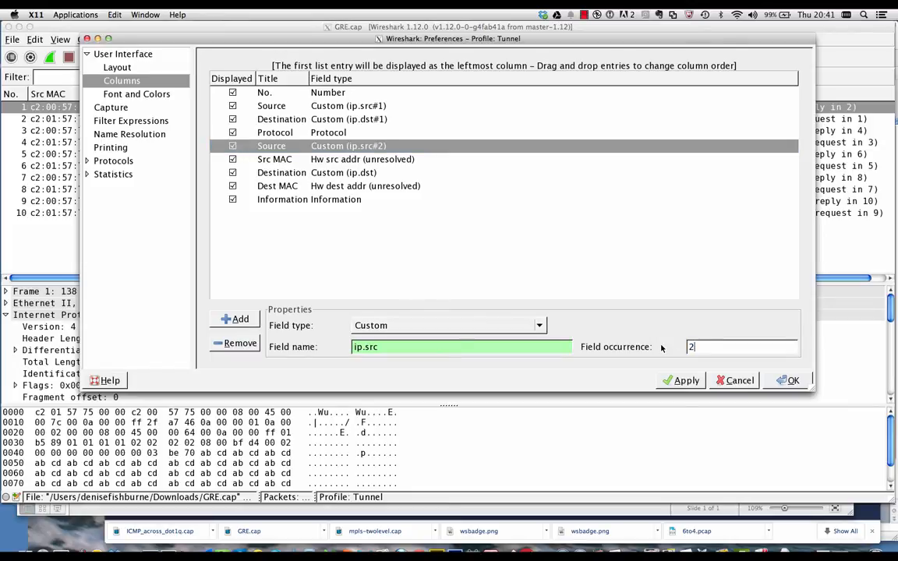
Move the Src MAC column after Dest MAC, directly before Information
click(287, 160)
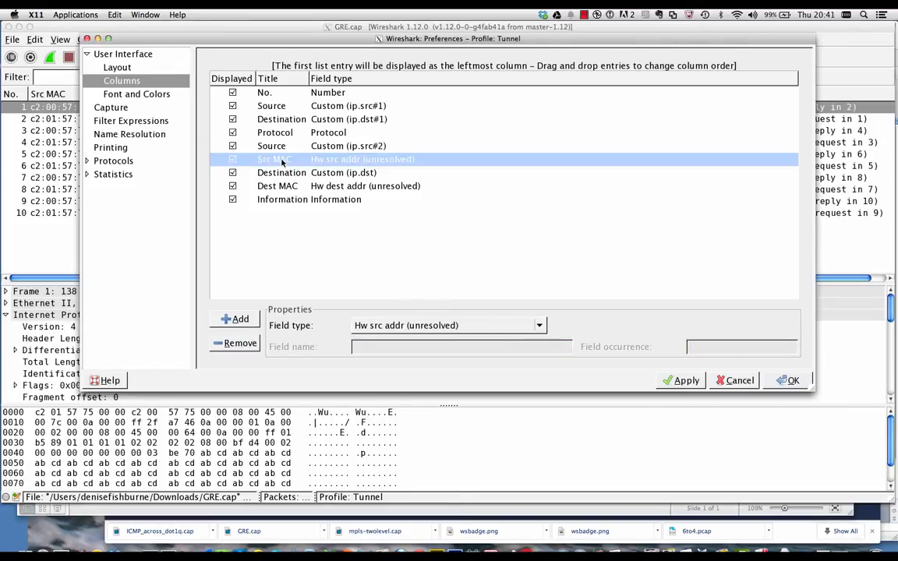
click(283, 162)
click(395, 159)
drag(397, 160, 401, 195)
Set the second Destination column's field occurrence to 2 and apply the column preferences
click(320, 161)
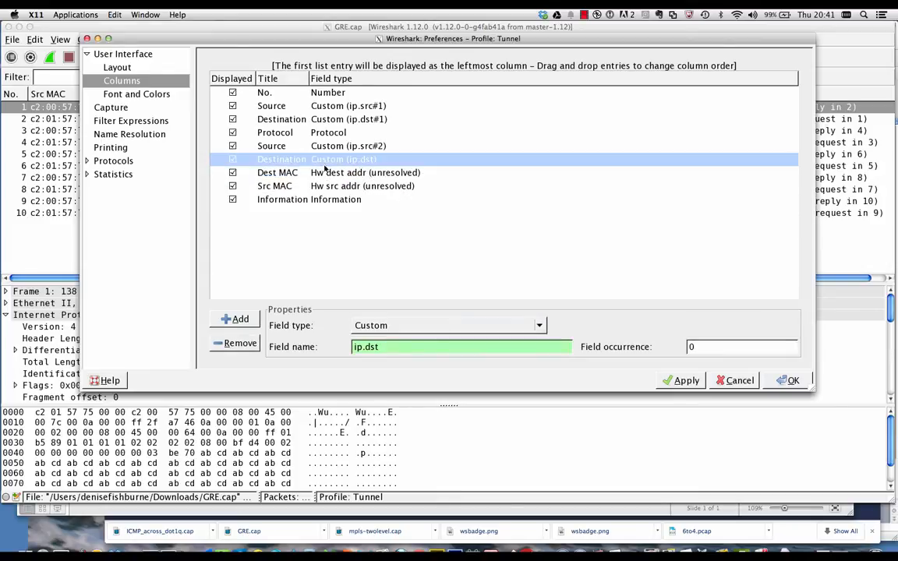
drag(703, 346, 663, 347)
text(2)
click(682, 381)
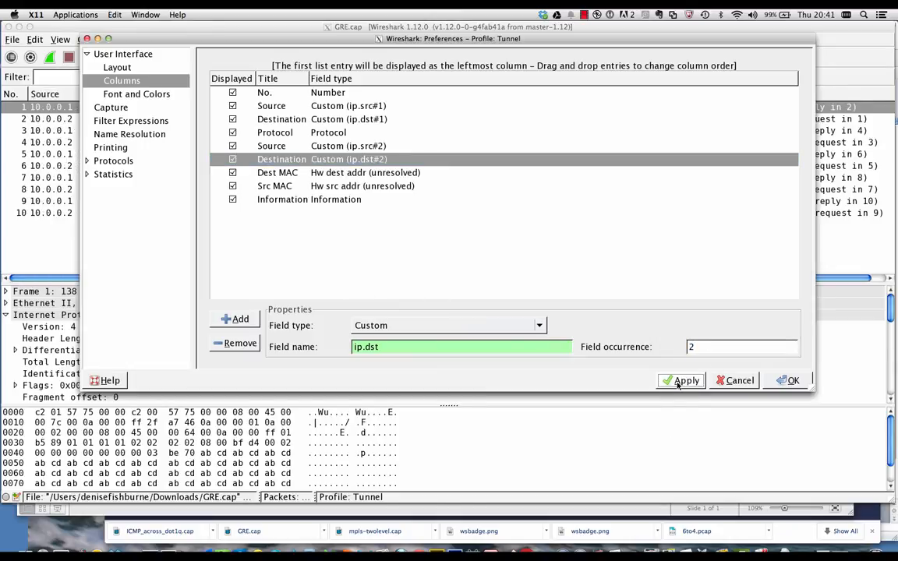
click(789, 380)
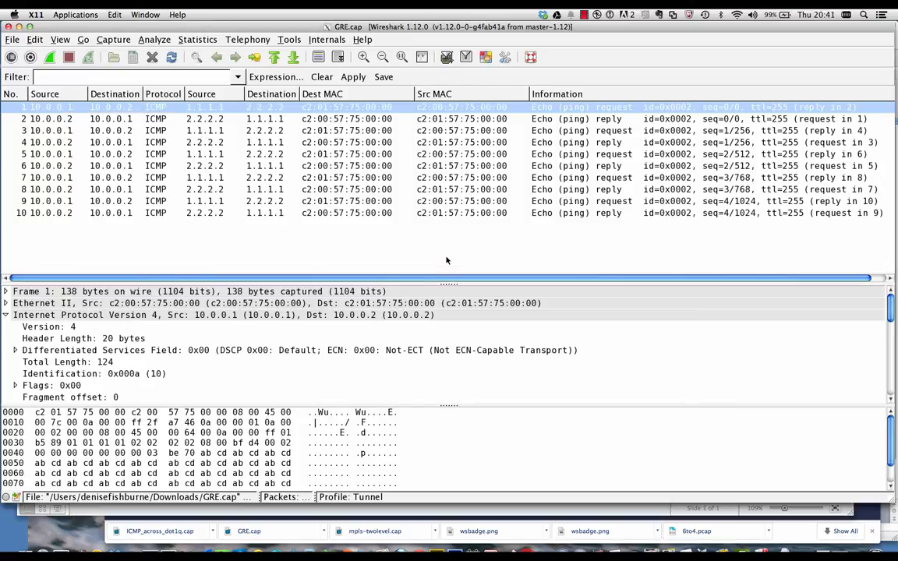
Enlarge the packet details area and retitle the ip.src#1 column as Outer Src in the column preferences
drag(448, 278, 449, 242)
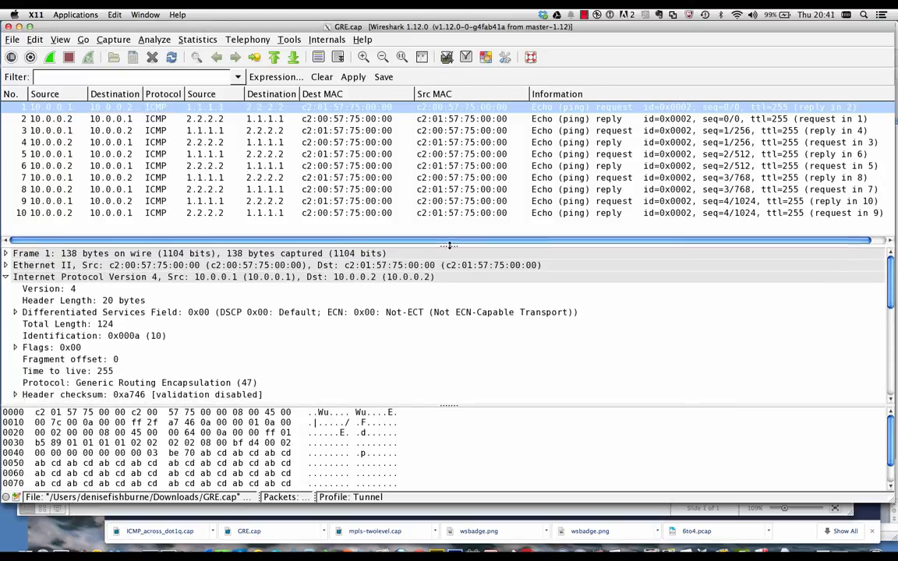
click(29, 39)
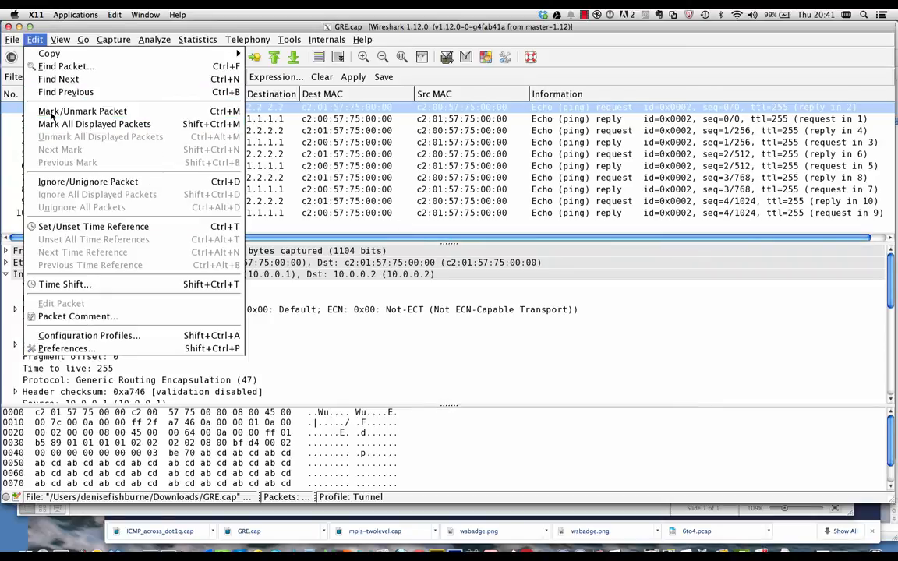
click(69, 349)
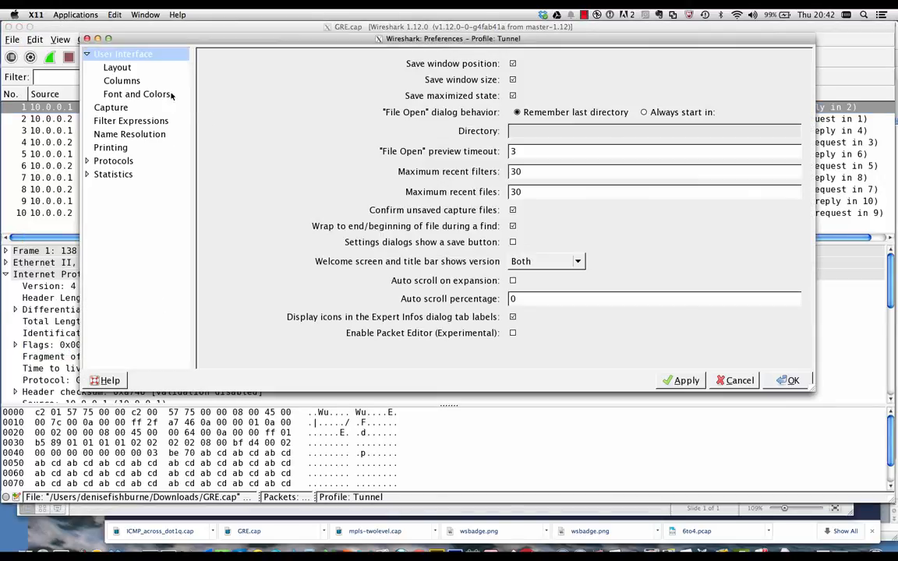
click(133, 81)
click(250, 102)
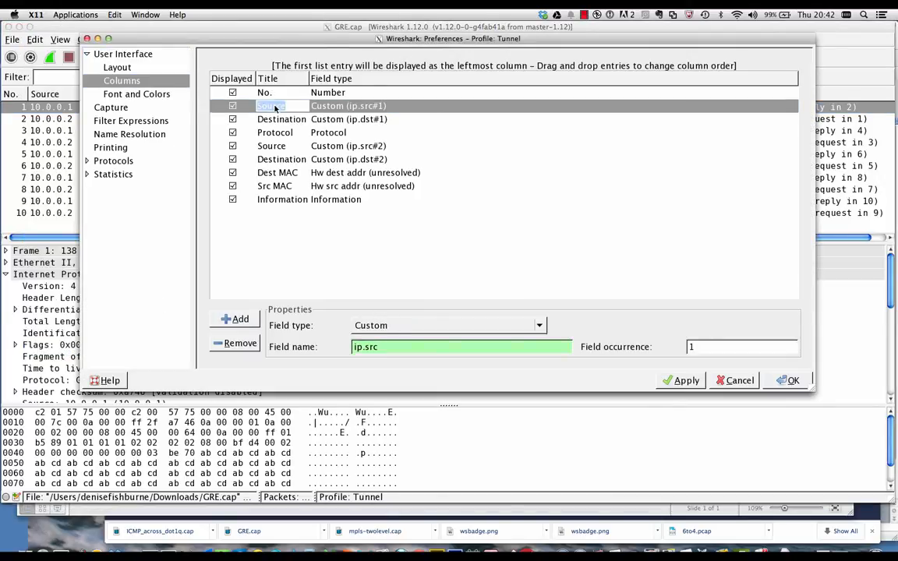
click(270, 106)
text(Outer)
Retitle the ip.dst#1 column as Outer Dest
click(288, 119)
click(294, 119)
click(294, 120)
key(BackSpace)
key(BackSpace)
key(BackSpace)
key(BackSpace)
key(BackSpace)
key(BackSpace)
key(BackSpace)
key(BackSpace)
key(BackSpace)
key(BackSpace)
key(BackSpace)
text(Outer Dest)
key(Return)
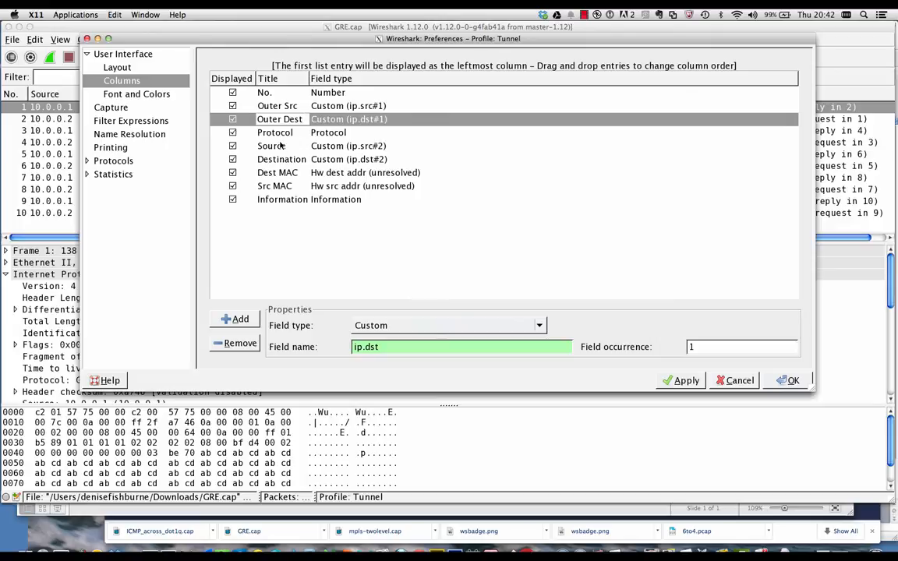
Retitle the ip.src#2 column as Inner Src
click(281, 147)
click(281, 147)
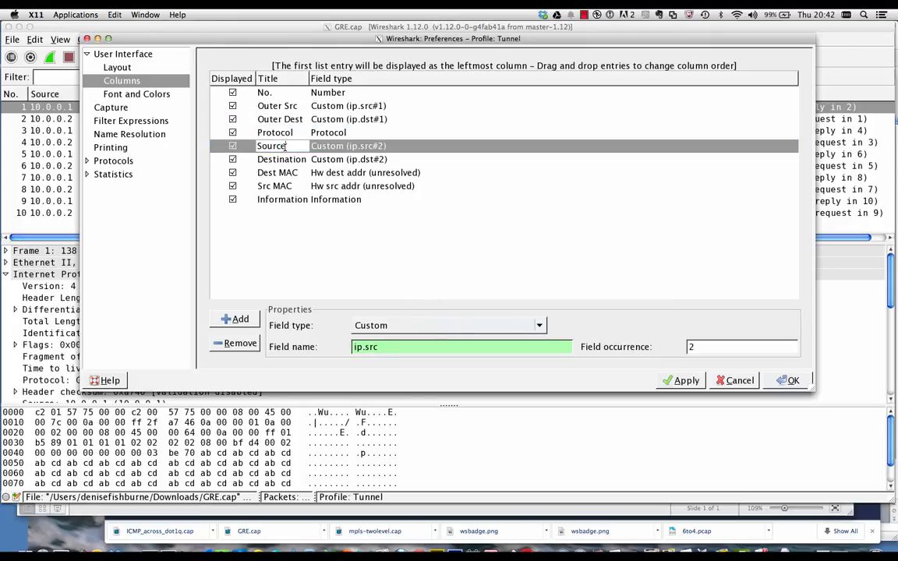
key(BackSpace)
key(BackSpace)
key(BackSpace)
key(BackSpace)
key(BackSpace)
key(BackSpace)
text(Inner Src)
Retitle the ip.dst#2 column as Inner Dest
click(285, 160)
click(281, 160)
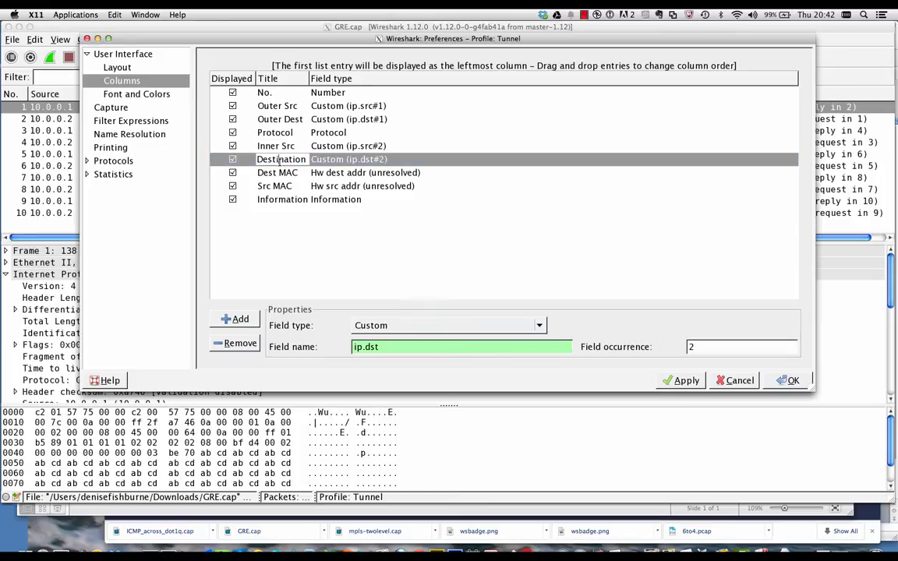
drag(258, 160, 310, 160)
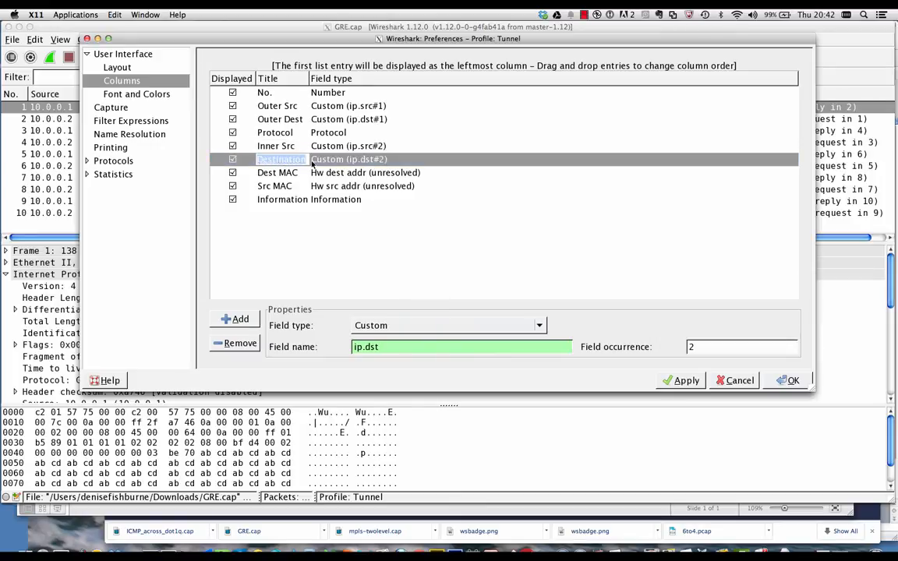
text(Inner Dest)
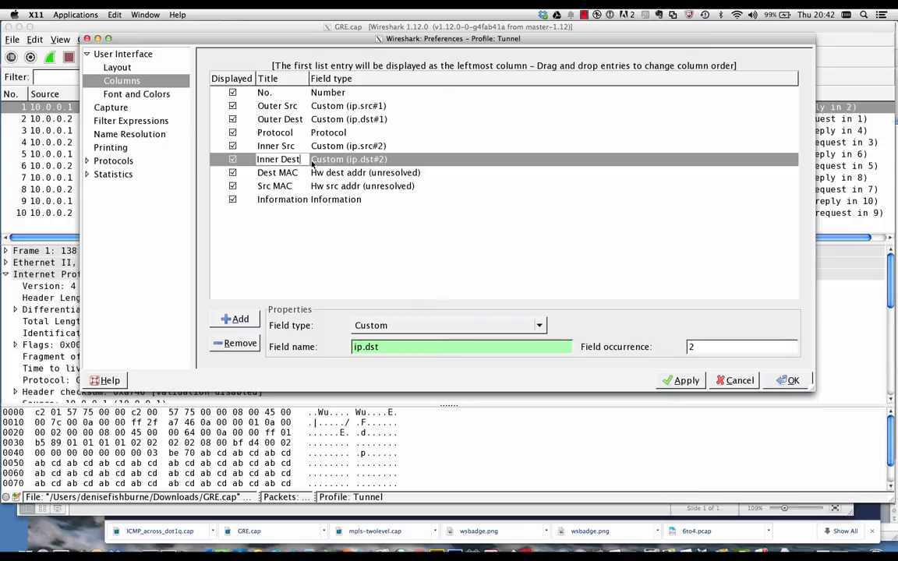
key(Return)
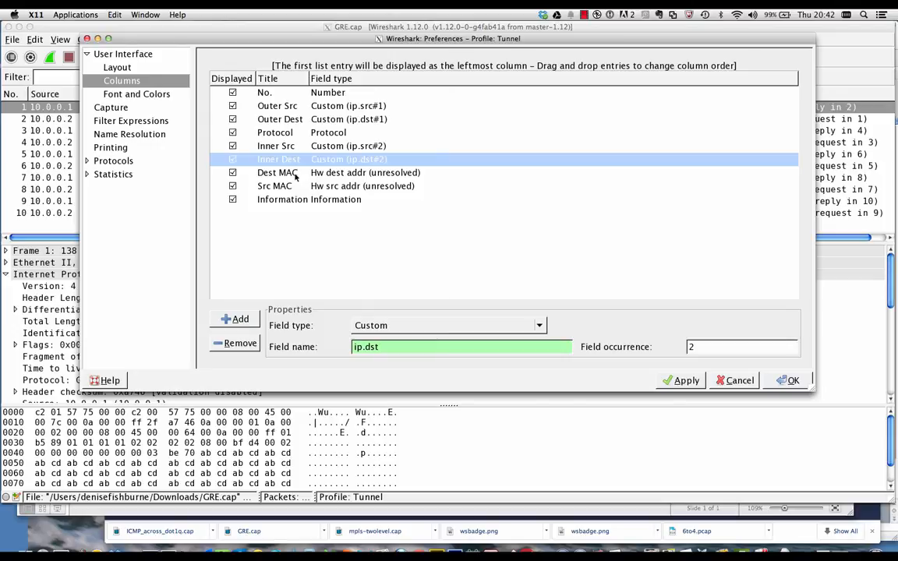
Move the Information column directly after Inner Dest, ahead of both MAC columns, and apply the column preferences
click(293, 174)
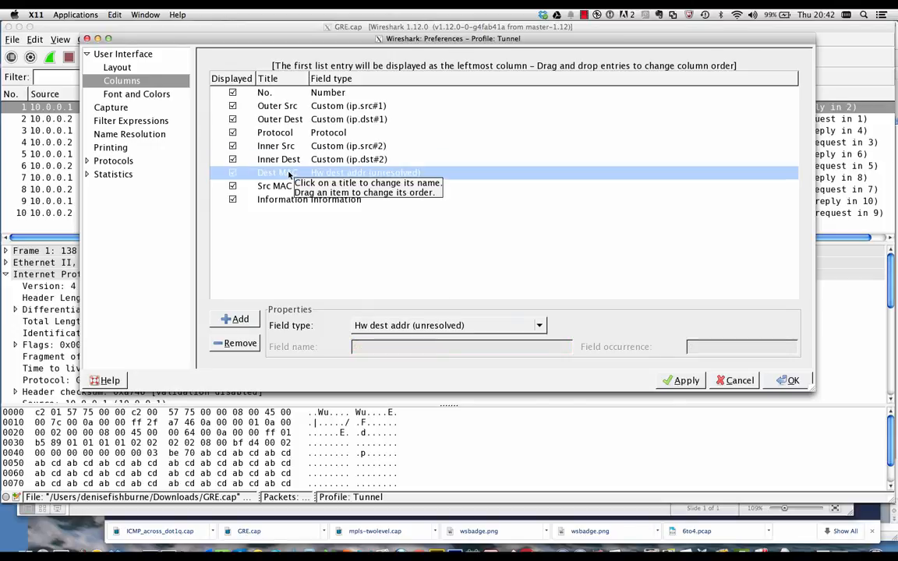
click(285, 200)
click(275, 201)
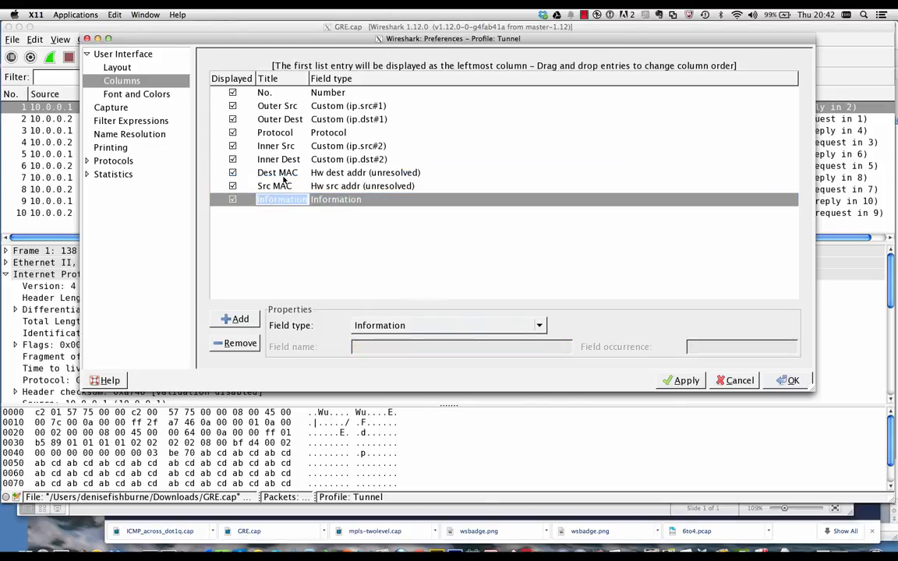
click(340, 201)
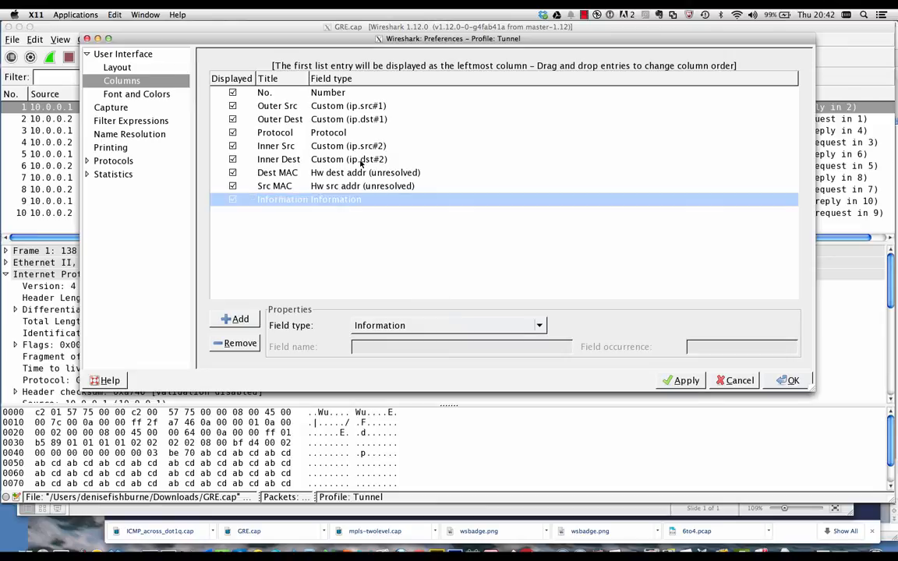
drag(348, 204, 372, 168)
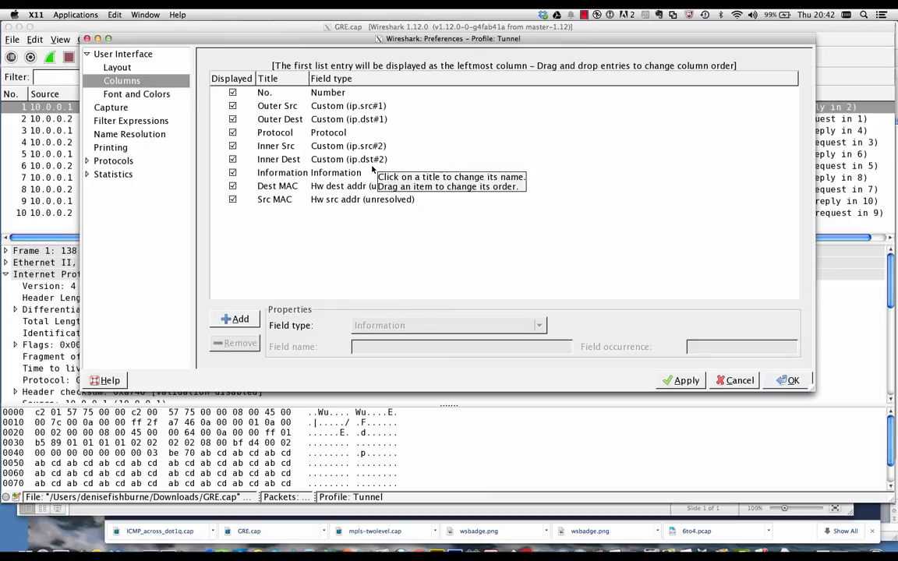
click(674, 380)
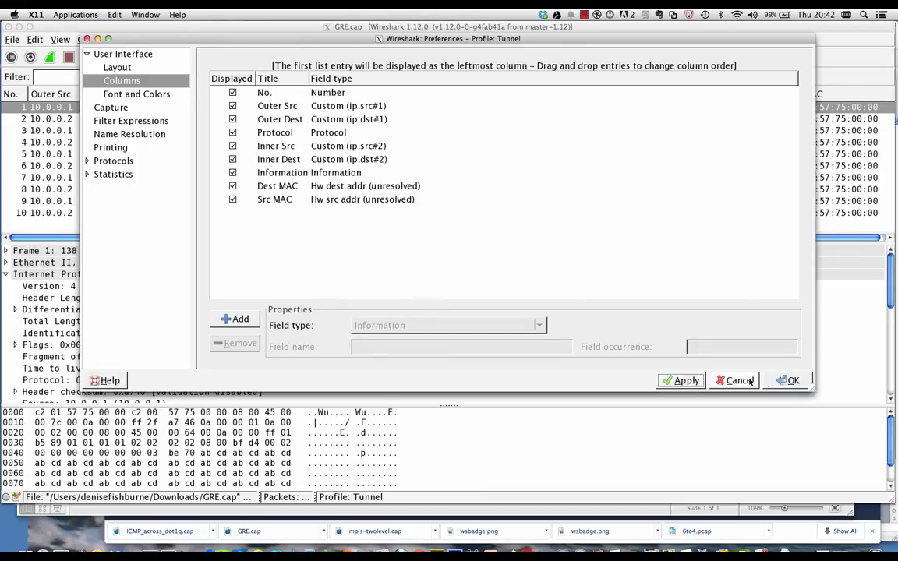
click(785, 381)
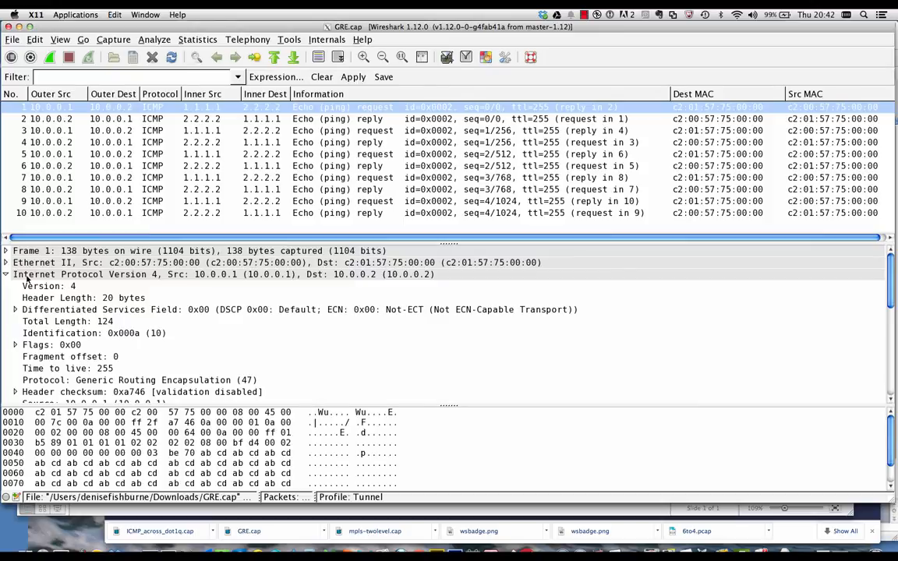
Collapse packet 1's detail tree and examine its outer IPv4 and Generic Routing Encapsulation headers against the new columns
click(8, 249)
click(7, 298)
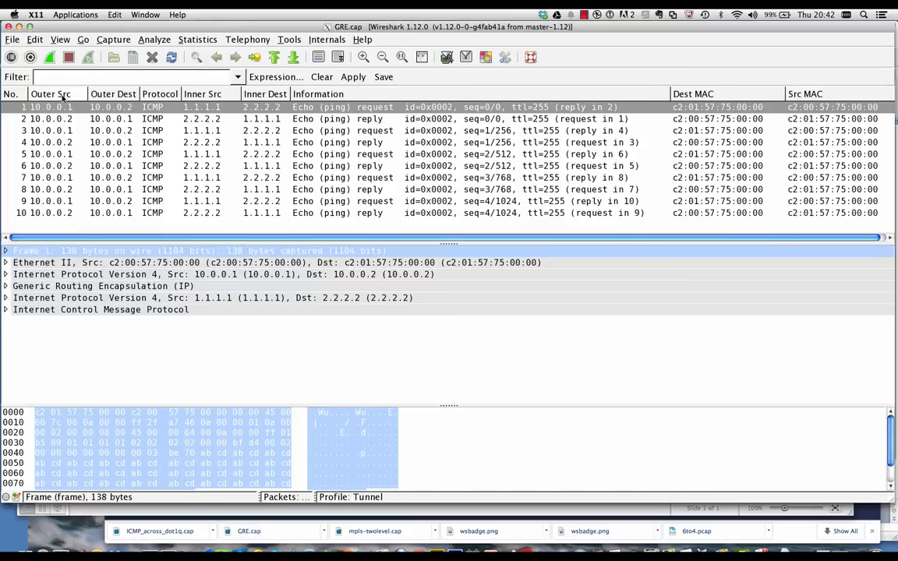
click(228, 275)
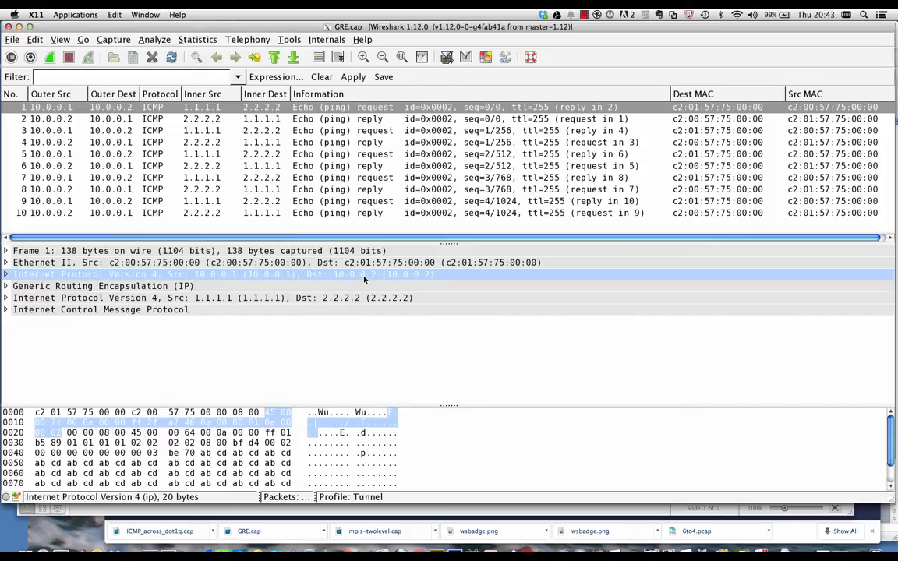
click(168, 288)
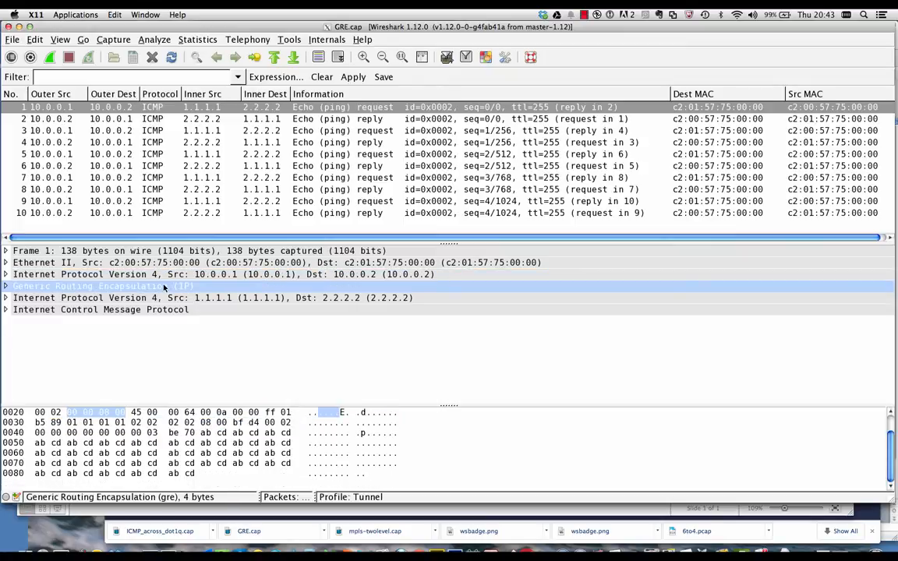
Examine packet 1's inner IPv4 and Internet Control Message Protocol headers in the packet details
click(122, 298)
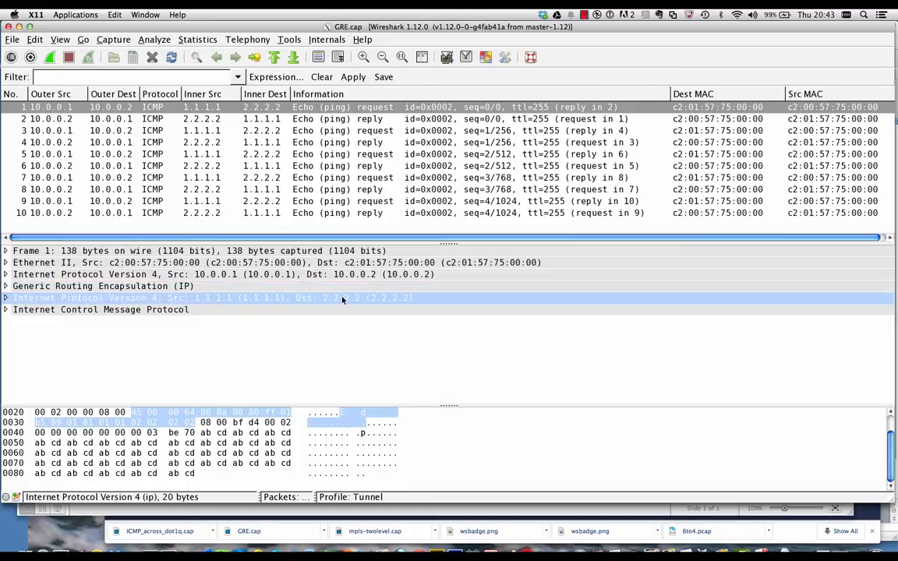
click(121, 309)
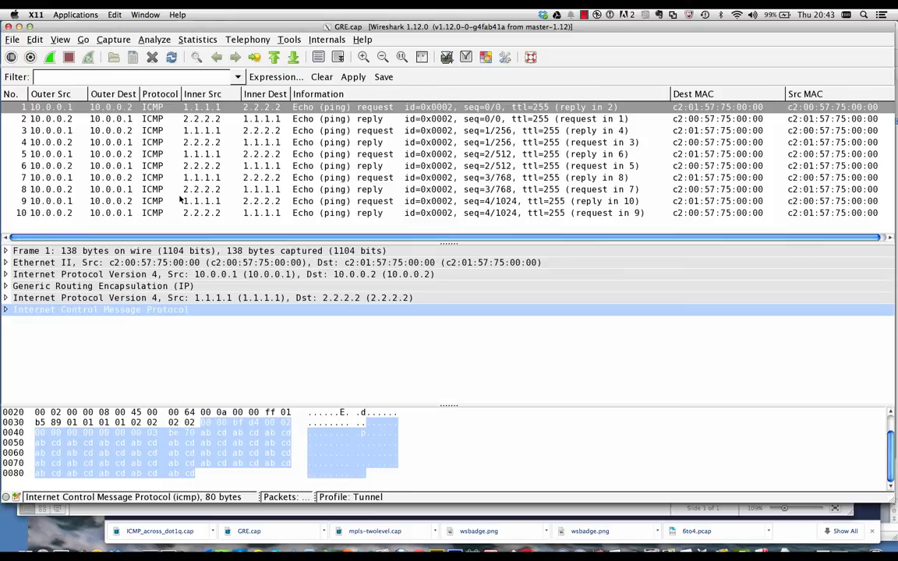
Move the Protocol column directly after Inner Dest in the Tunnel profile and apply the column preferences
click(34, 39)
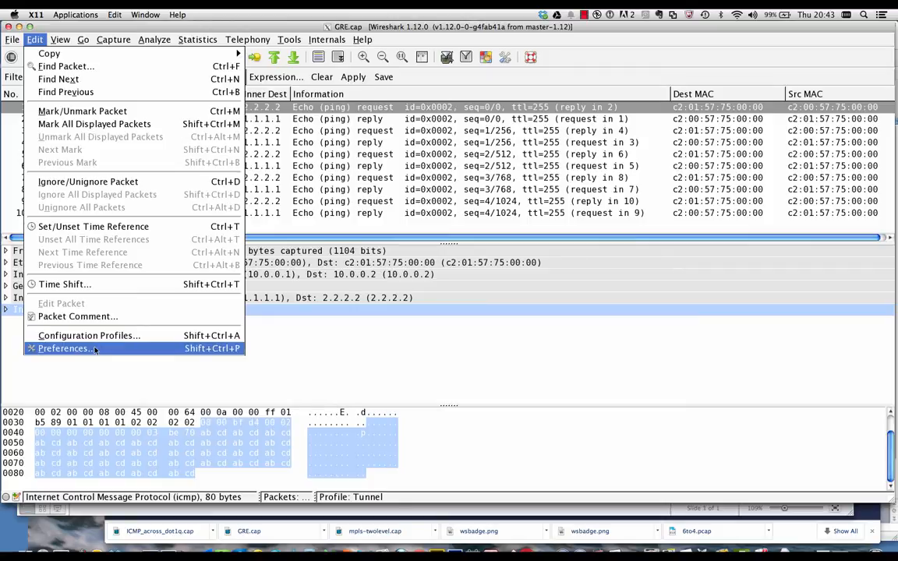
click(64, 348)
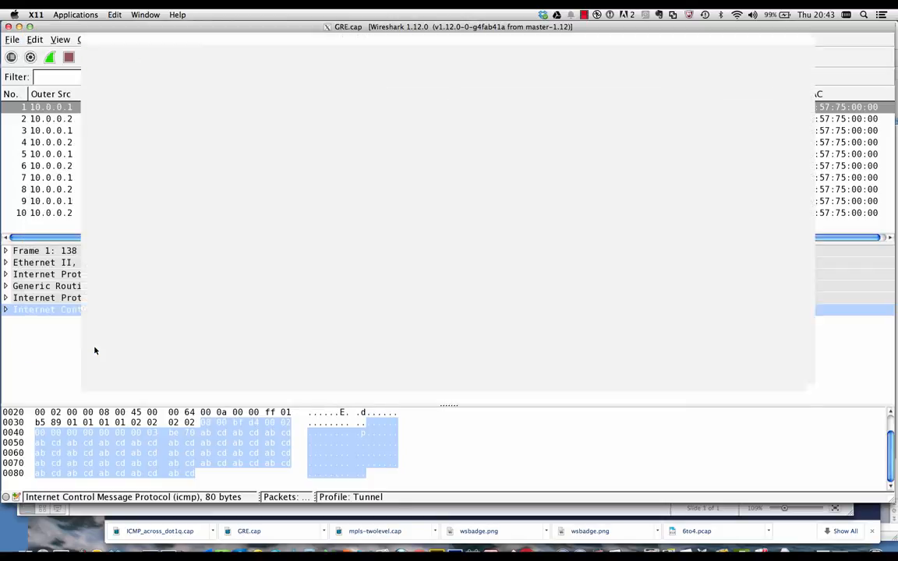
click(132, 83)
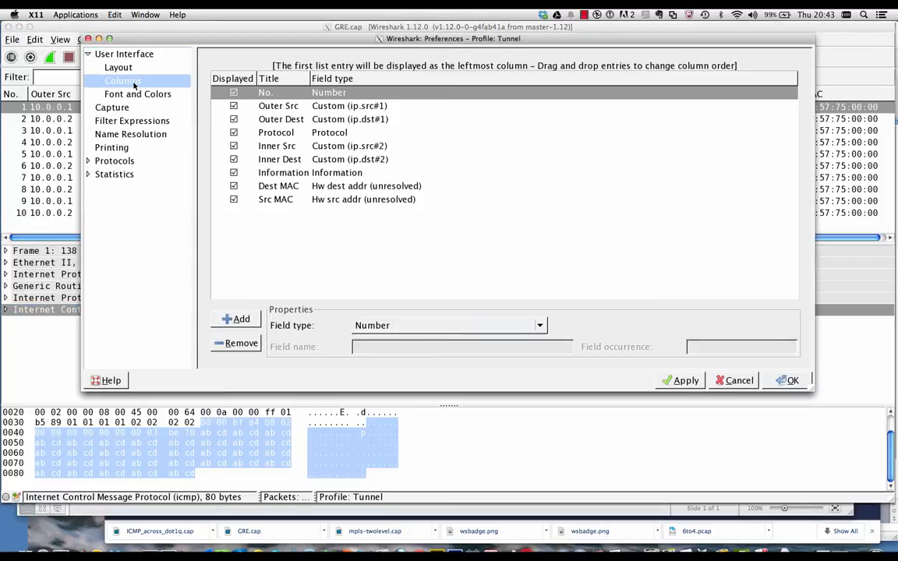
click(280, 133)
drag(313, 134, 319, 165)
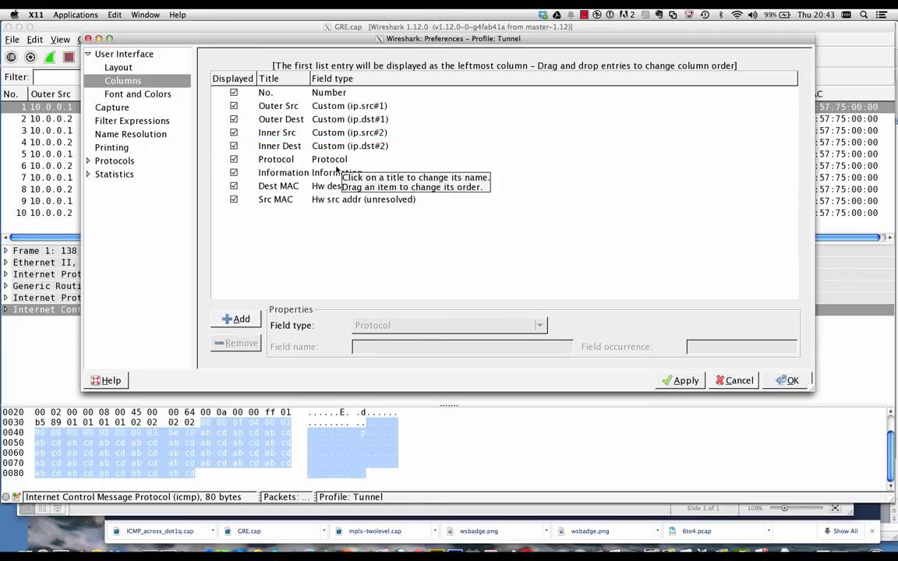
click(680, 380)
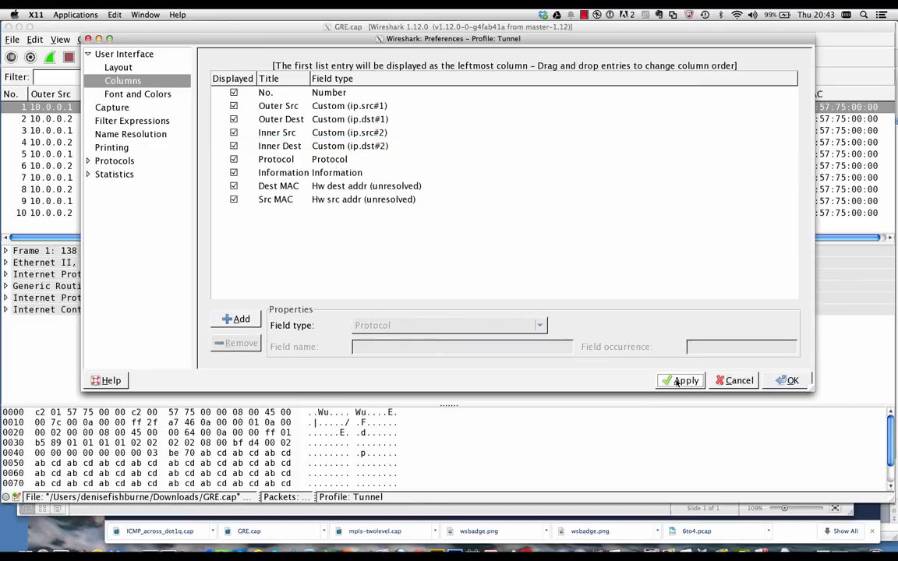
click(785, 380)
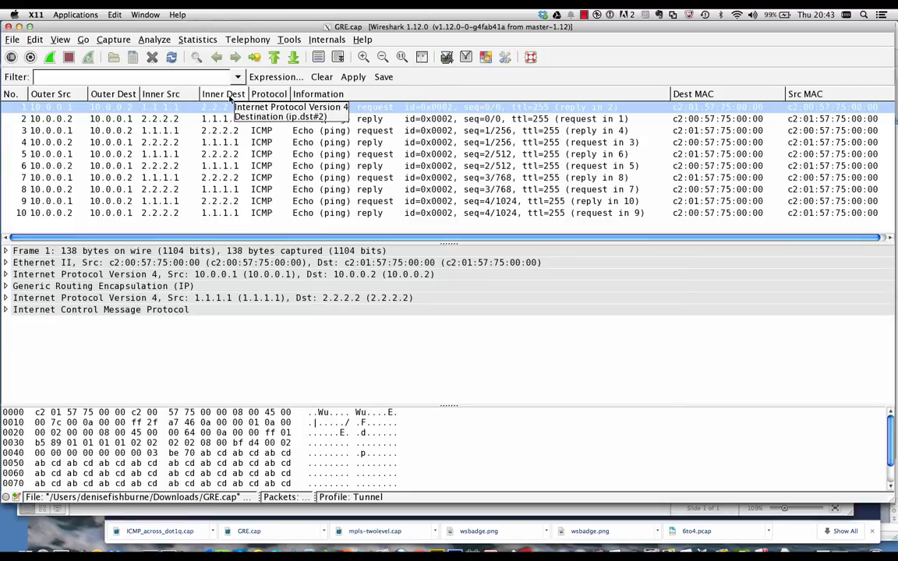
Switch to the Default profile and compare packet 1's outer and inner IPv4 headers with its address columns
click(374, 497)
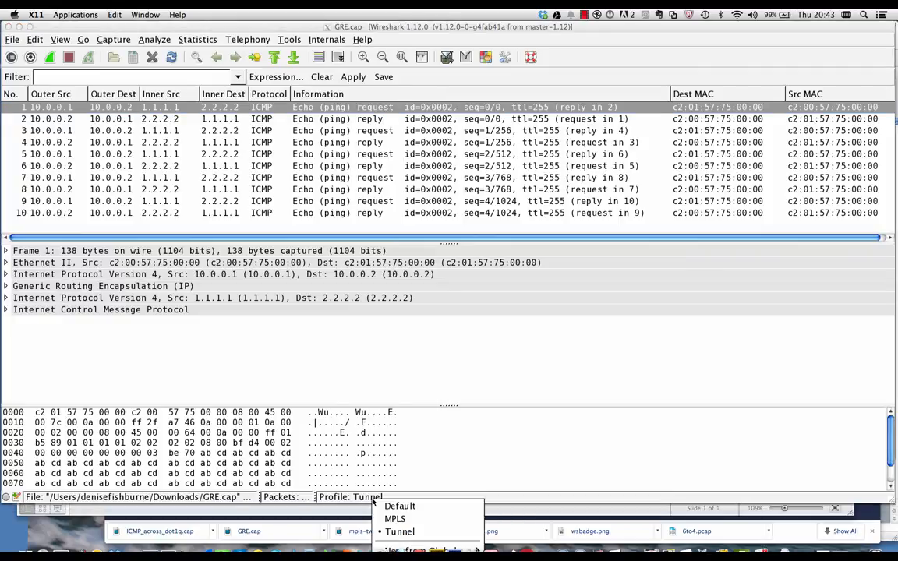
click(399, 505)
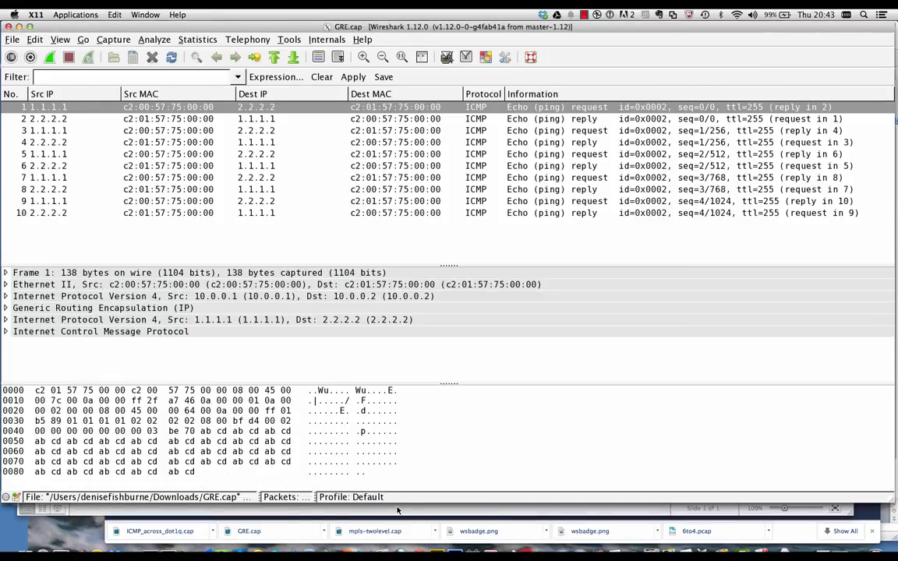
click(222, 296)
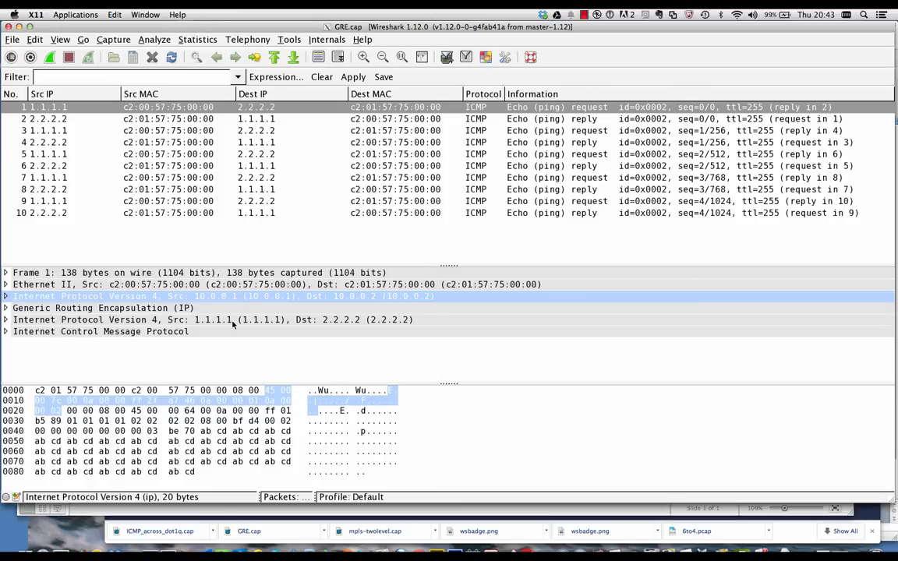
click(233, 324)
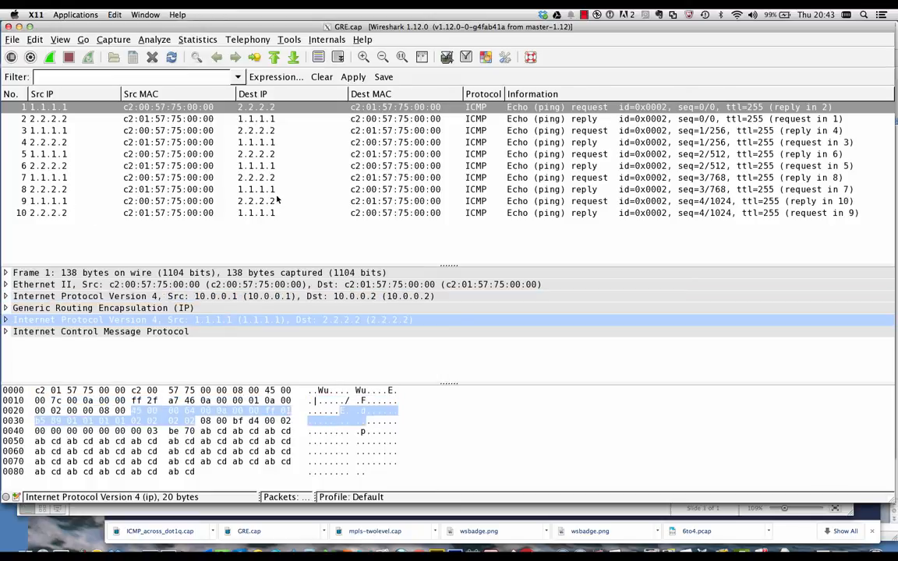
View the GRE capture under the MPLS profile, and return to the Tunnel profile
click(371, 497)
click(393, 516)
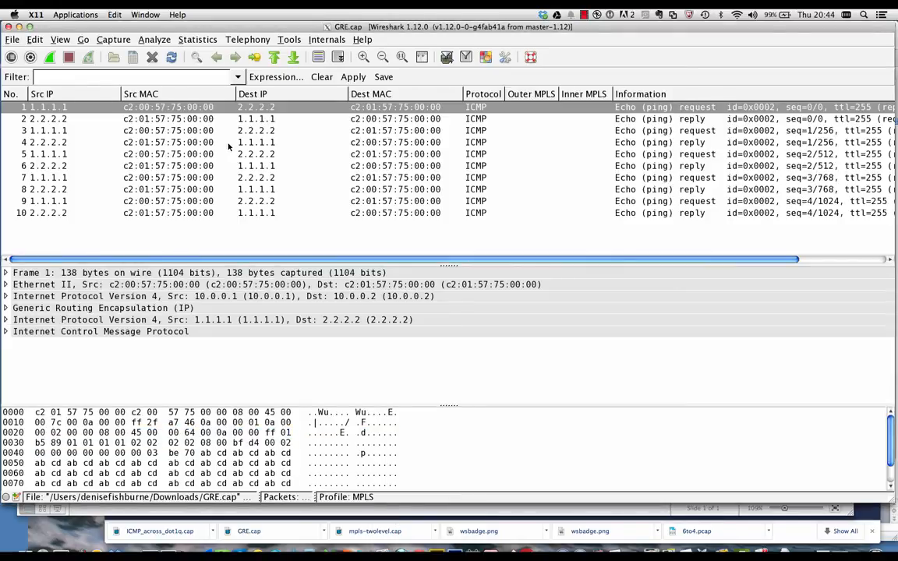
click(365, 498)
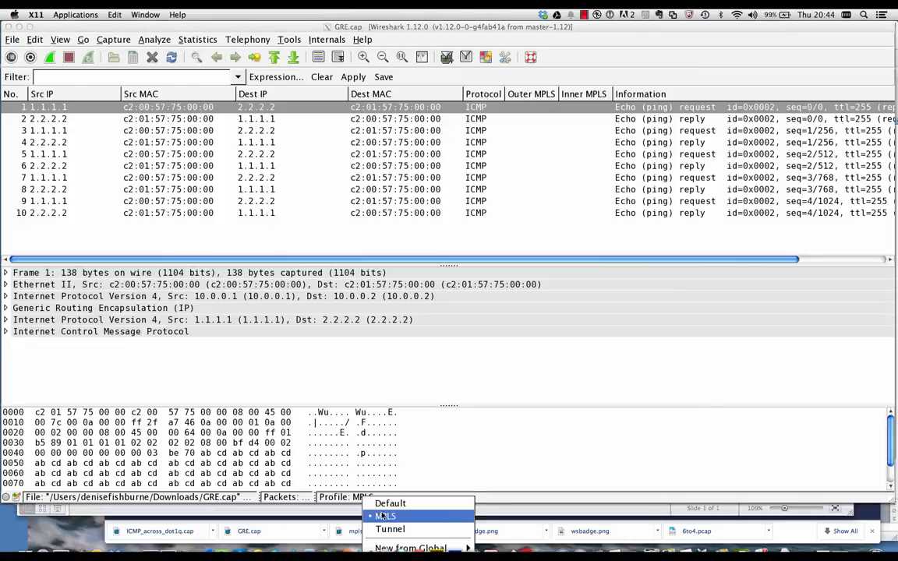
click(385, 530)
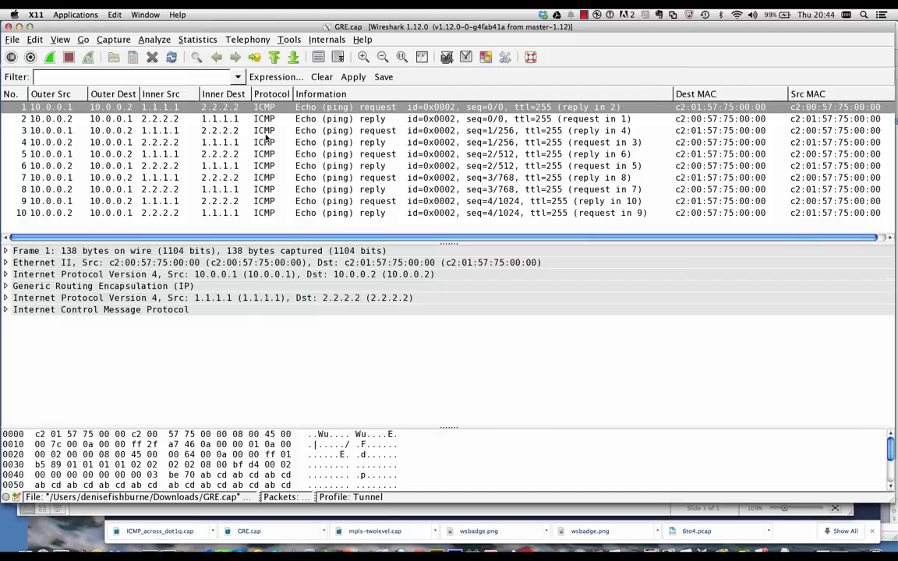
Close GRE.cap and open ICMP_across_dot1q.cap from the Downloads folder
click(12, 40)
click(30, 104)
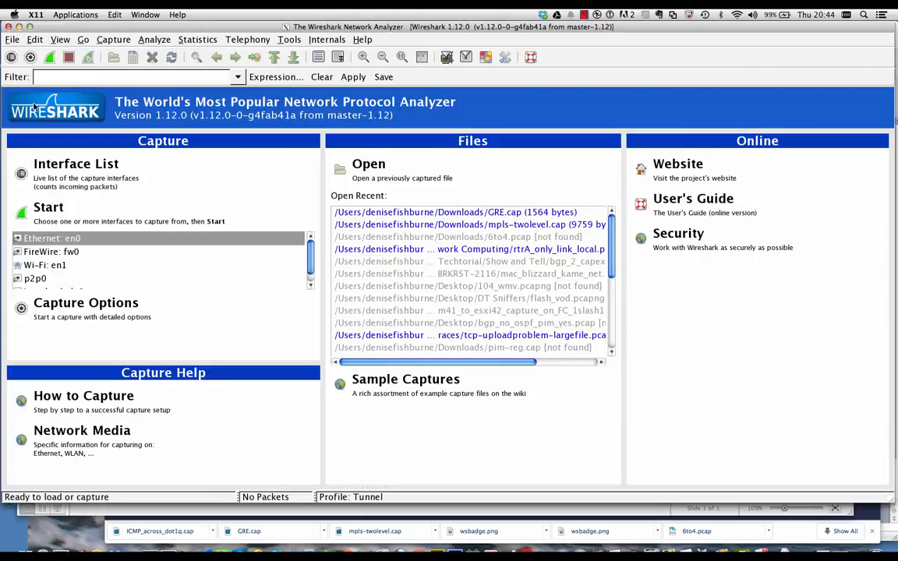
click(13, 39)
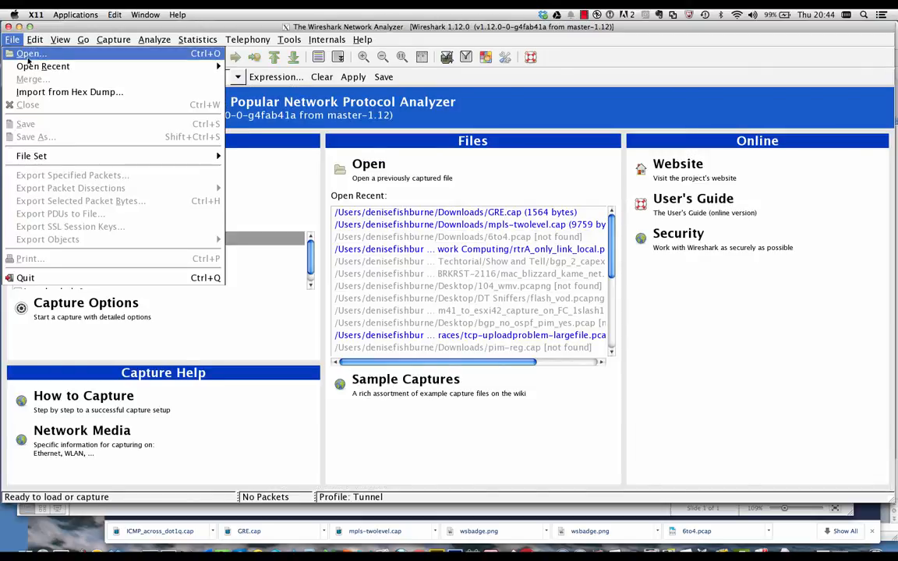
click(27, 53)
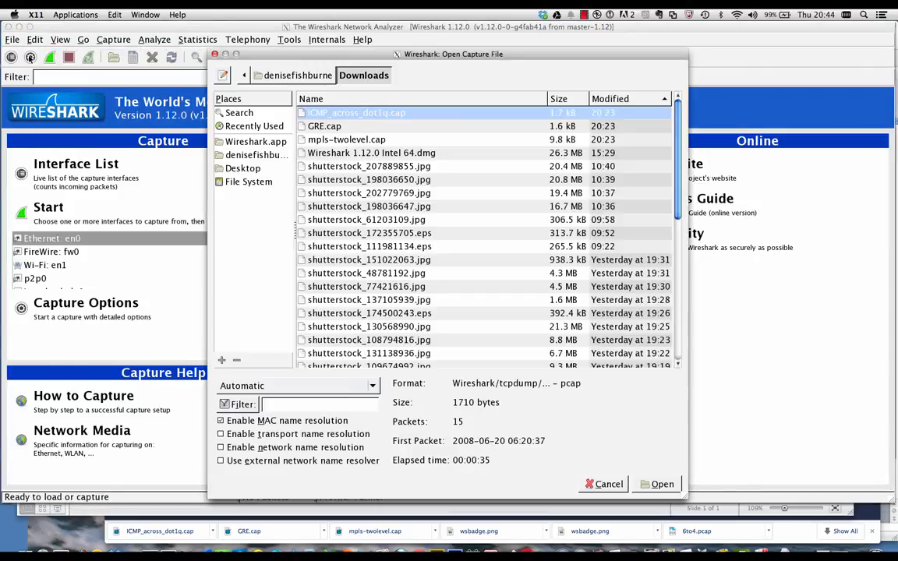
double_click(351, 116)
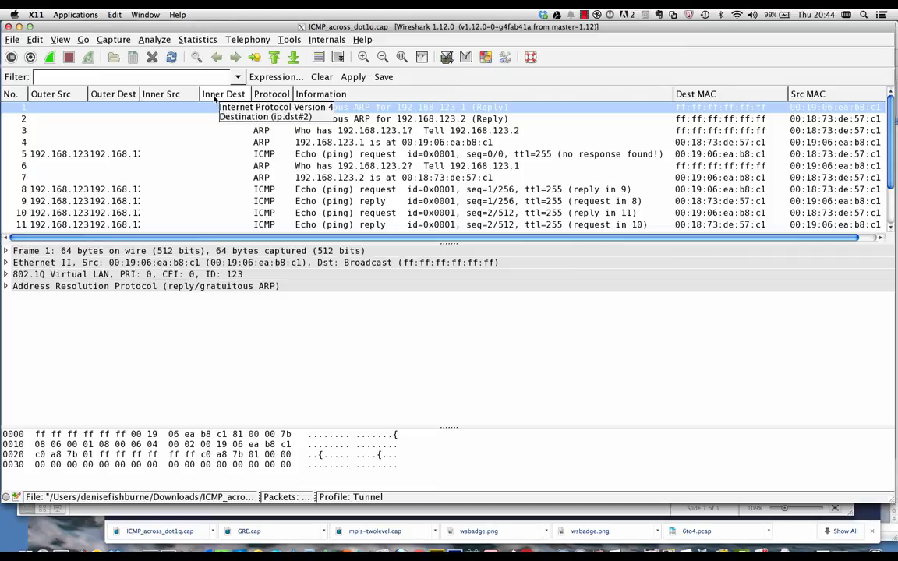
Switch to the Default profile, copy it as a new profile named VLAN, and apply the new profile
click(365, 498)
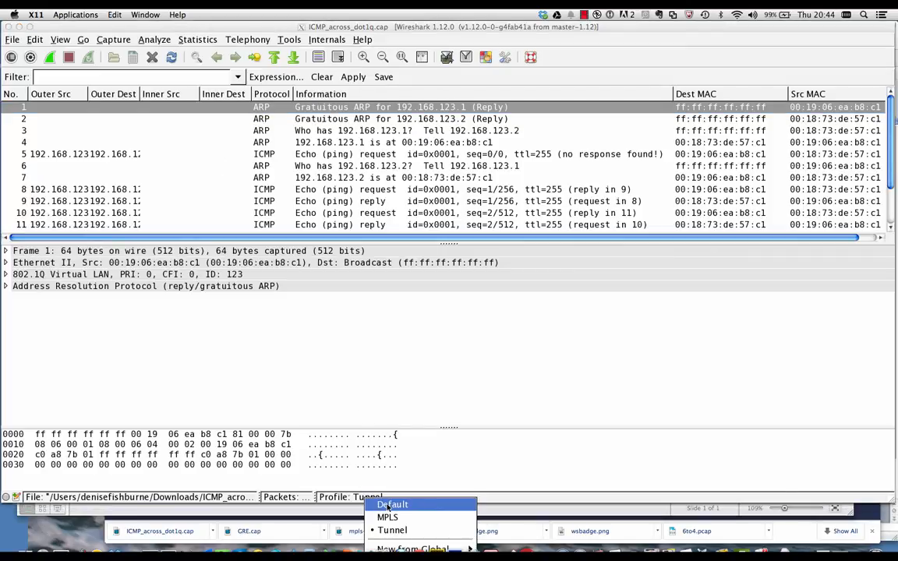
click(388, 505)
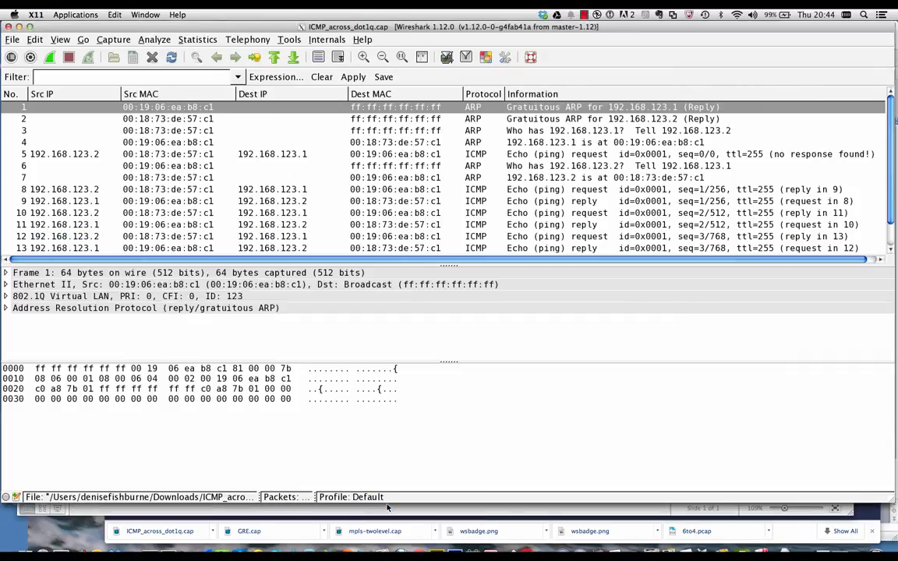
click(35, 39)
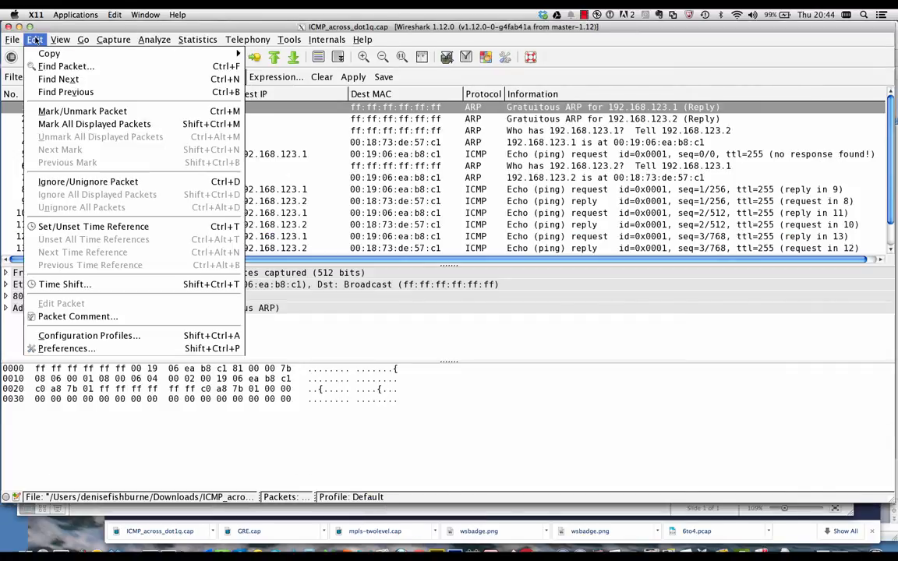
click(83, 336)
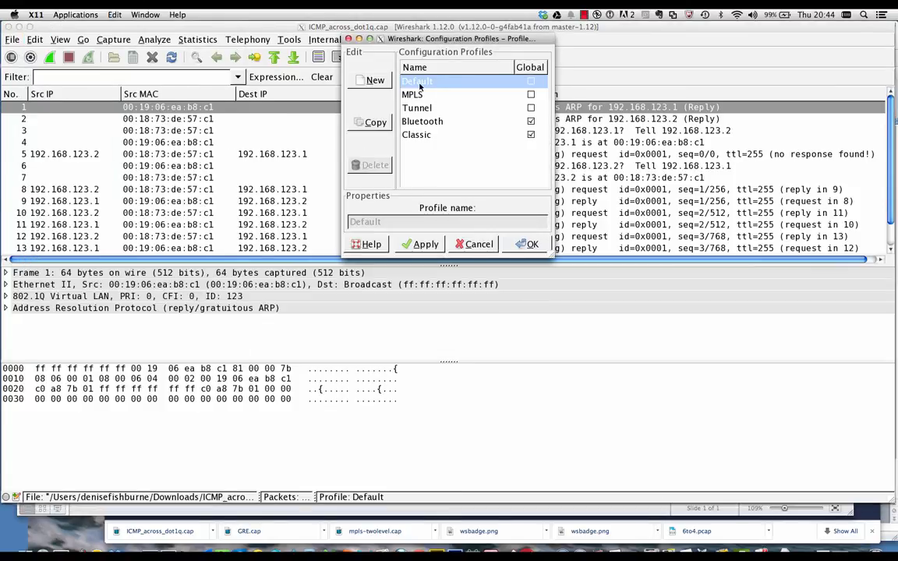
click(375, 122)
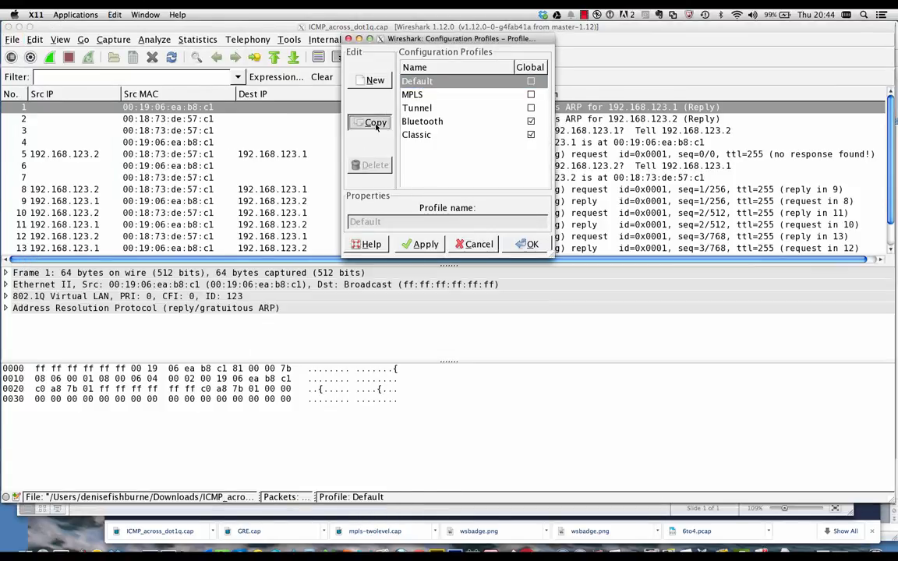
text(VLAN)
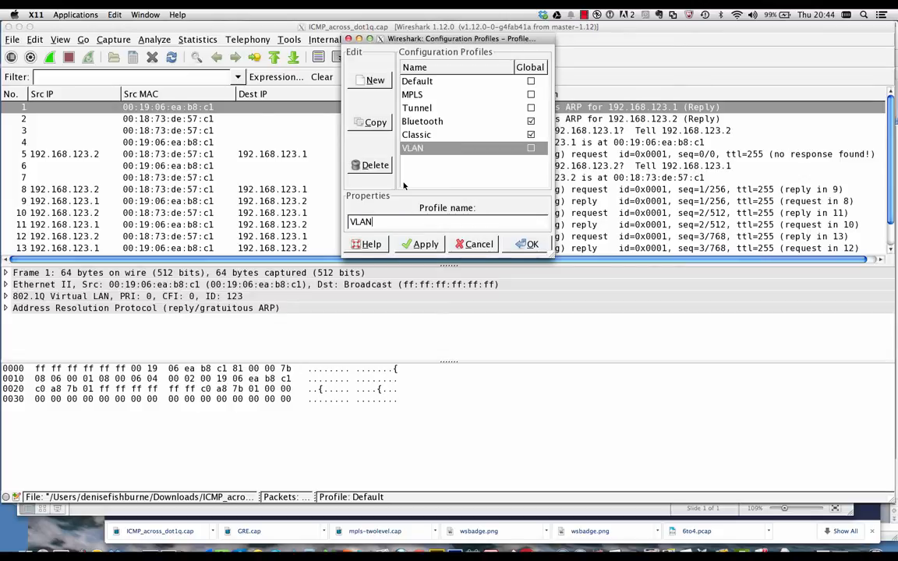
text(-1)
key(BackSpace)
key(BackSpace)
click(420, 244)
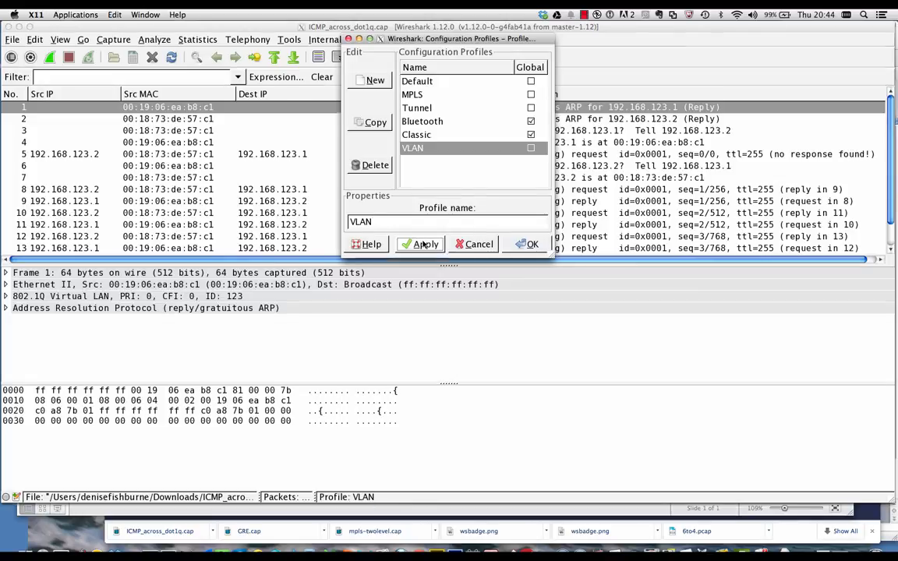
click(529, 243)
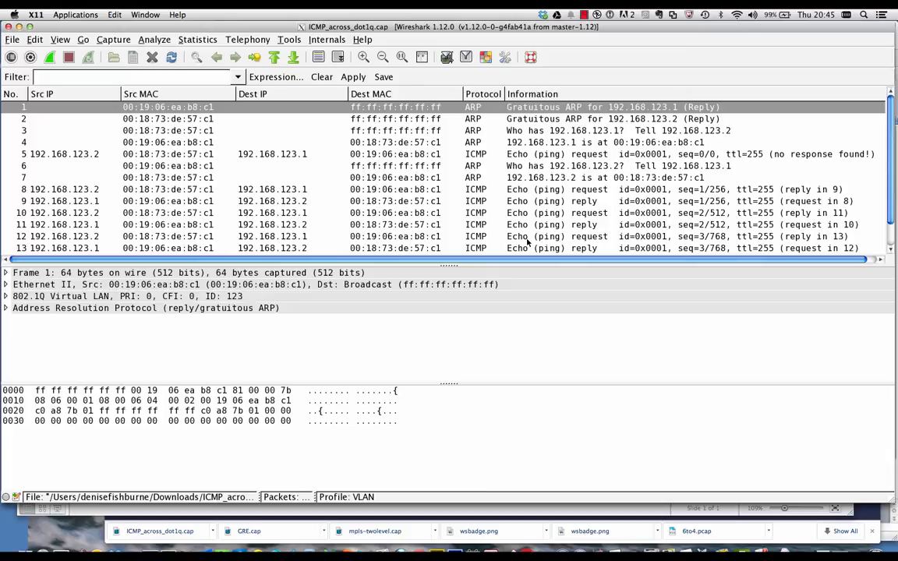
Add the ID field from packet 1's 802.1Q Virtual LAN header as a column and place it directly after No
click(12, 294)
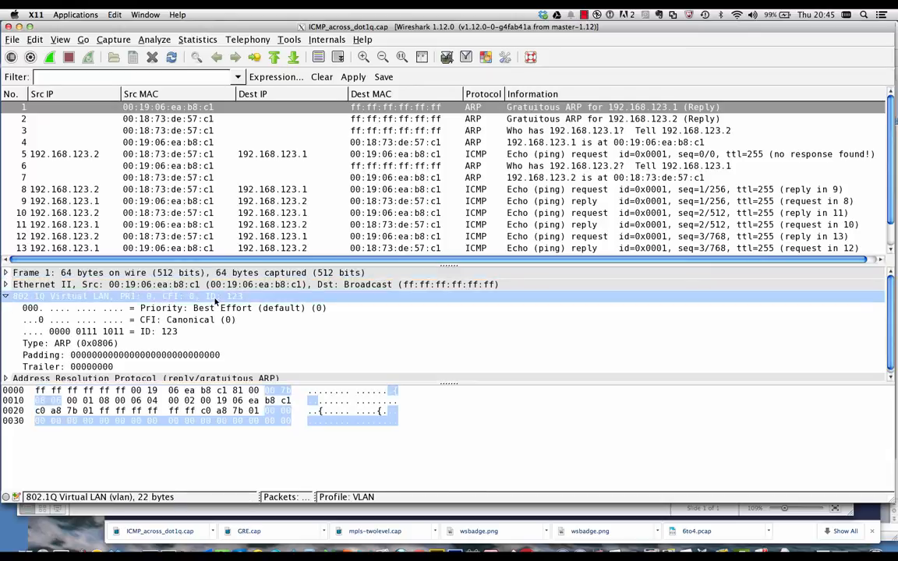
click(6, 297)
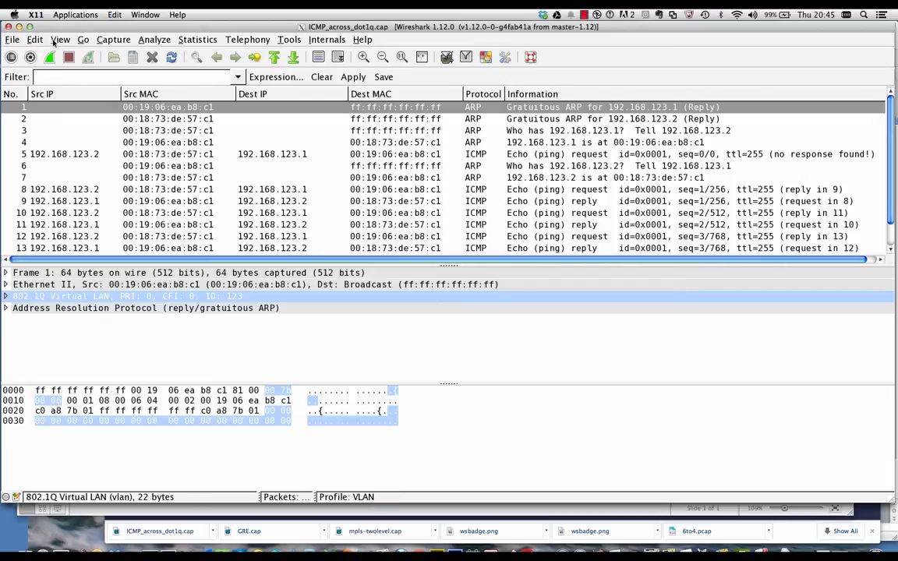
click(5, 296)
click(174, 334)
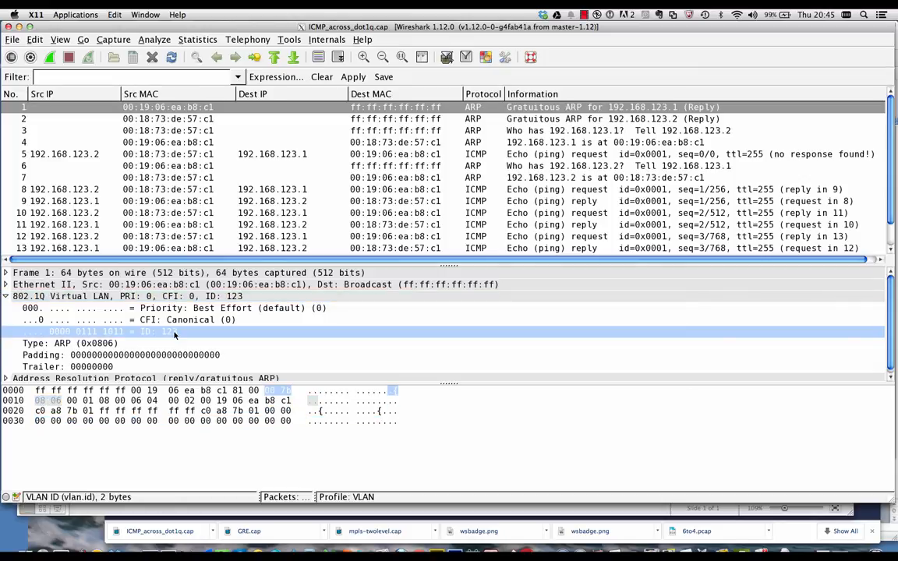
click(154, 40)
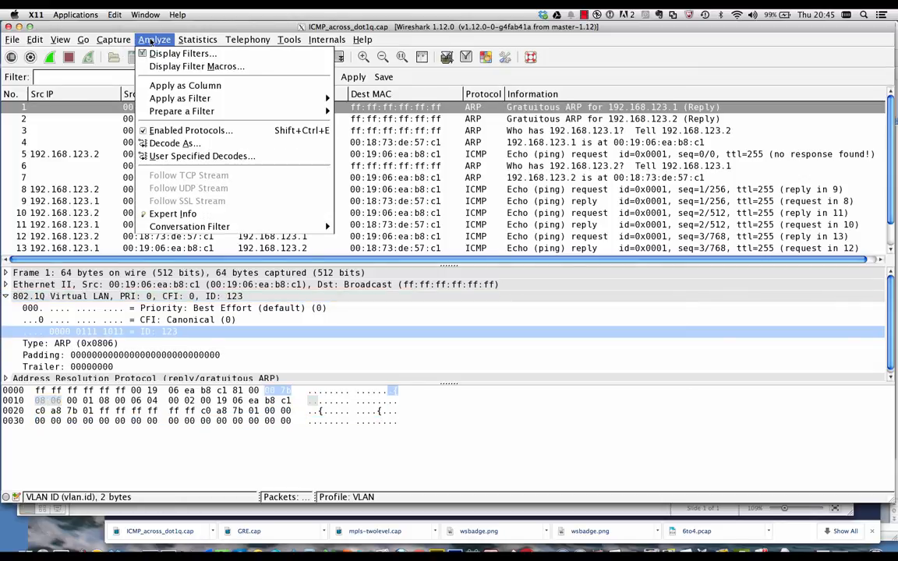
click(158, 85)
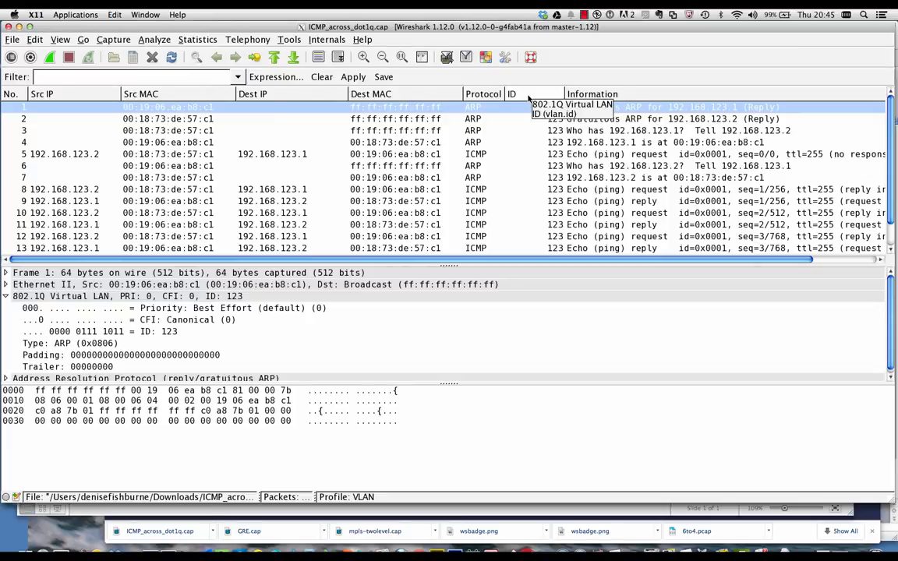
drag(527, 99, 36, 95)
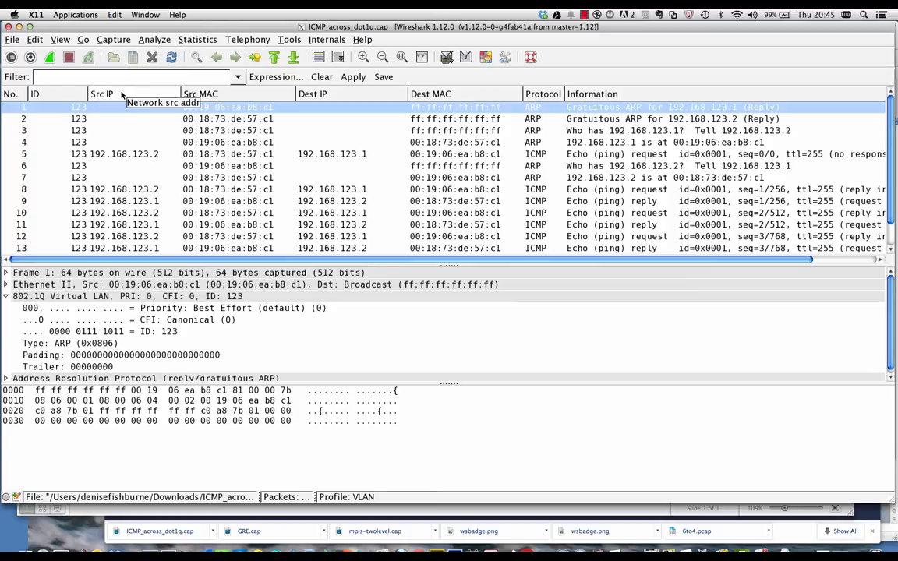
Try to retitle the vlan.id column as vlan ID and apply the column preferences
click(31, 39)
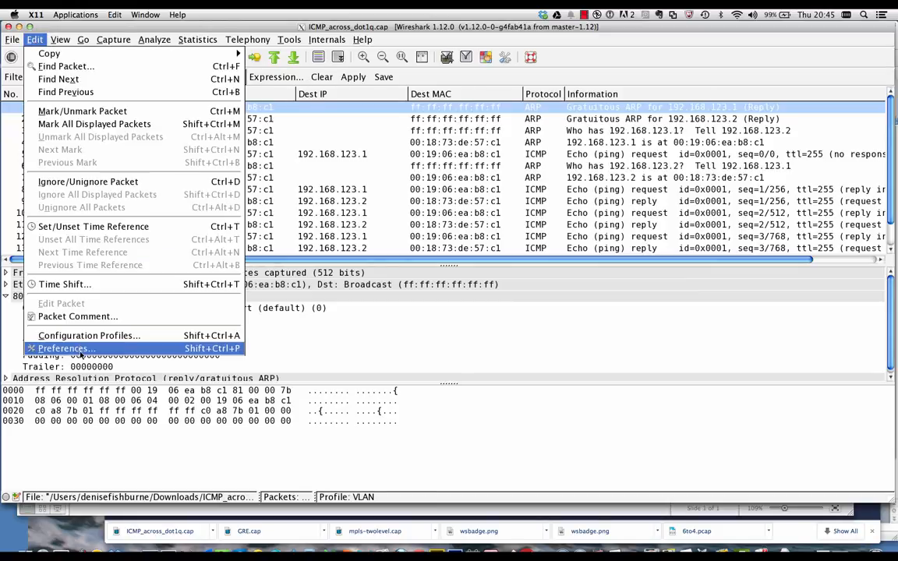
click(80, 348)
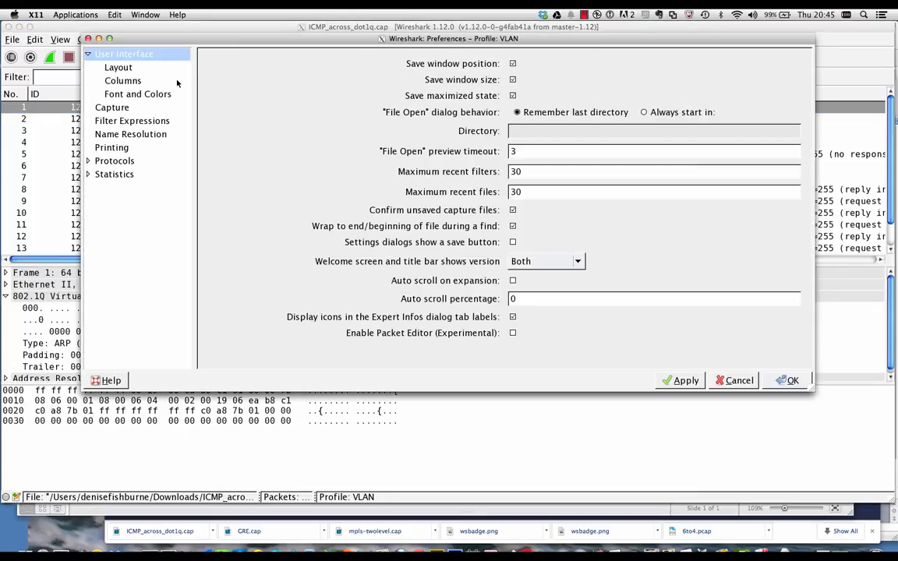
click(124, 81)
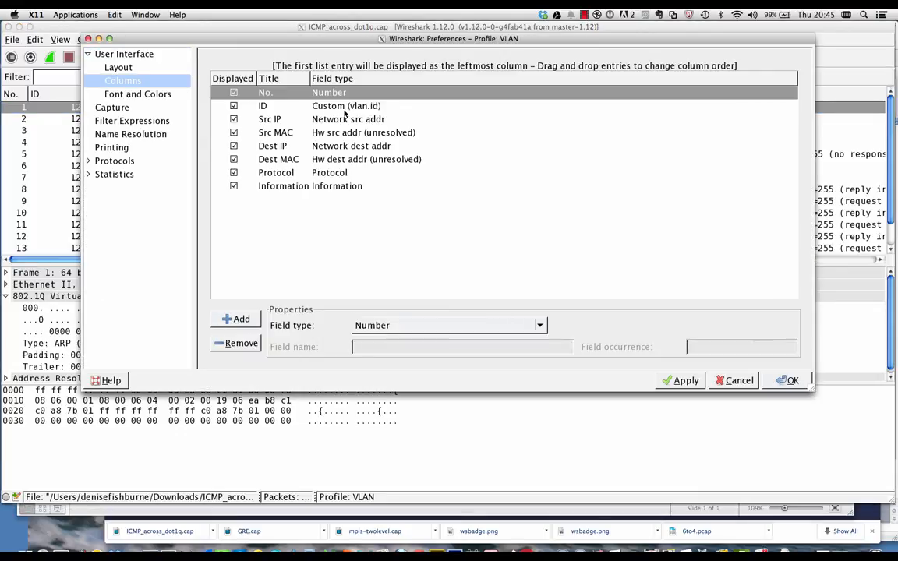
click(270, 107)
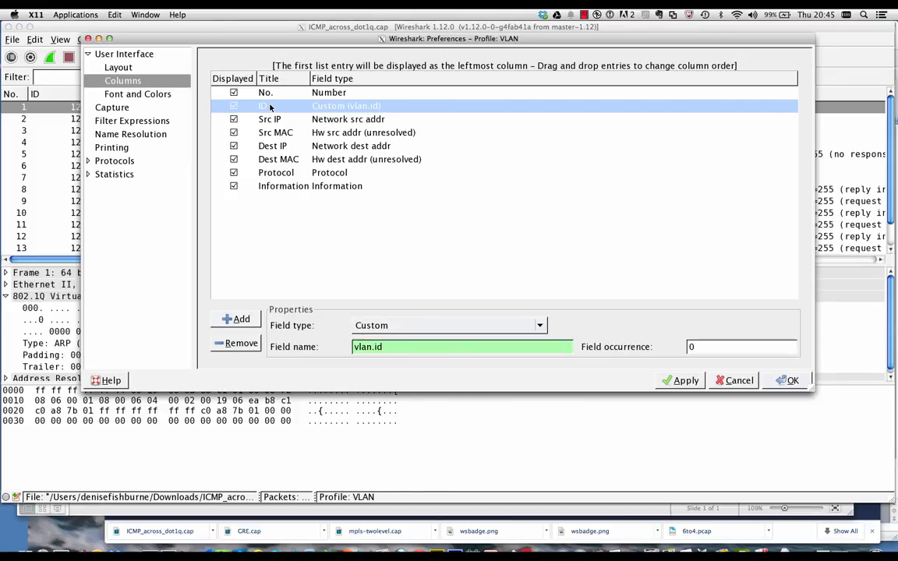
click(271, 107)
key(BackSpace)
key(BackSpace)
text(Vlan)
key(BackSpace)
key(BackSpace)
key(BackSpace)
key(BackSpace)
text(vlan ID)
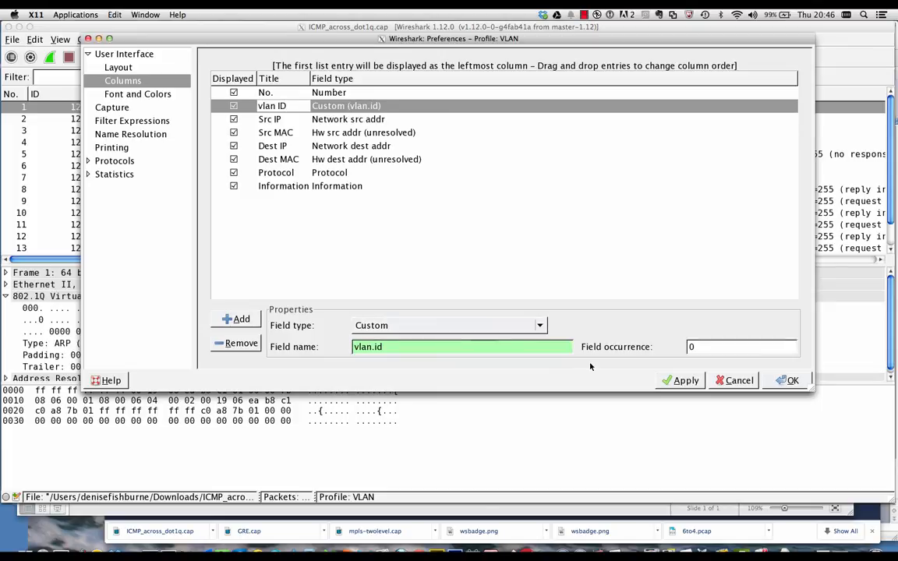
click(683, 380)
click(788, 380)
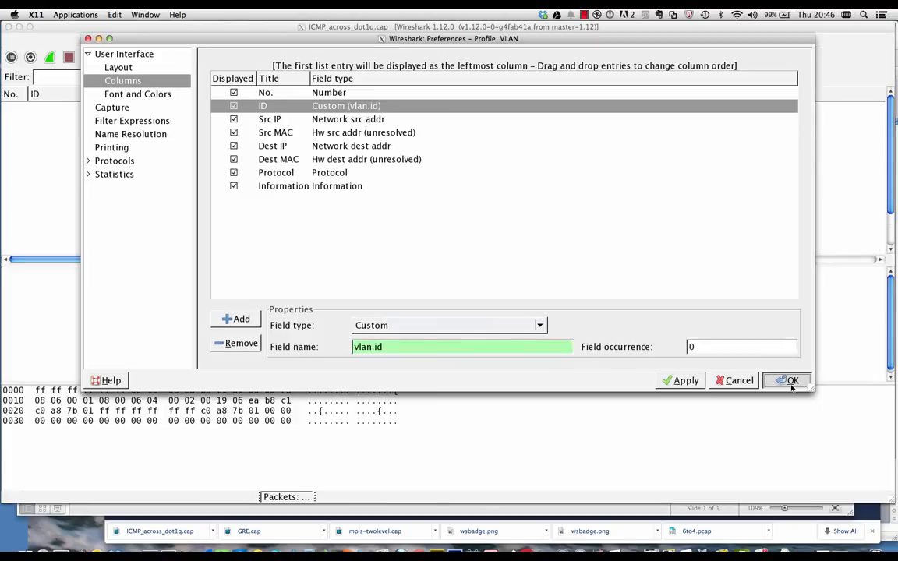